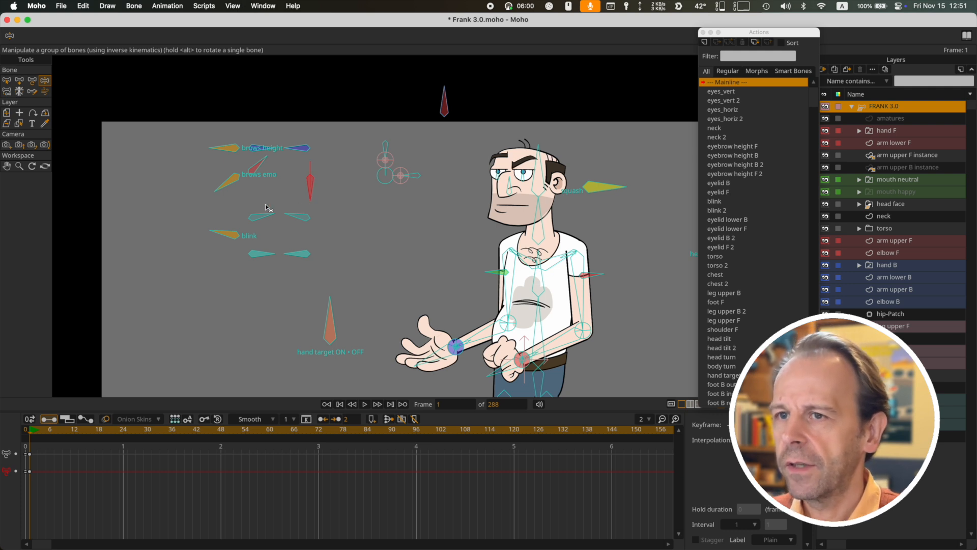
Test the brows height control bones and delete all keyframes at frame 1 to reset the character's pose
left_click_drag(226, 151, 217, 119)
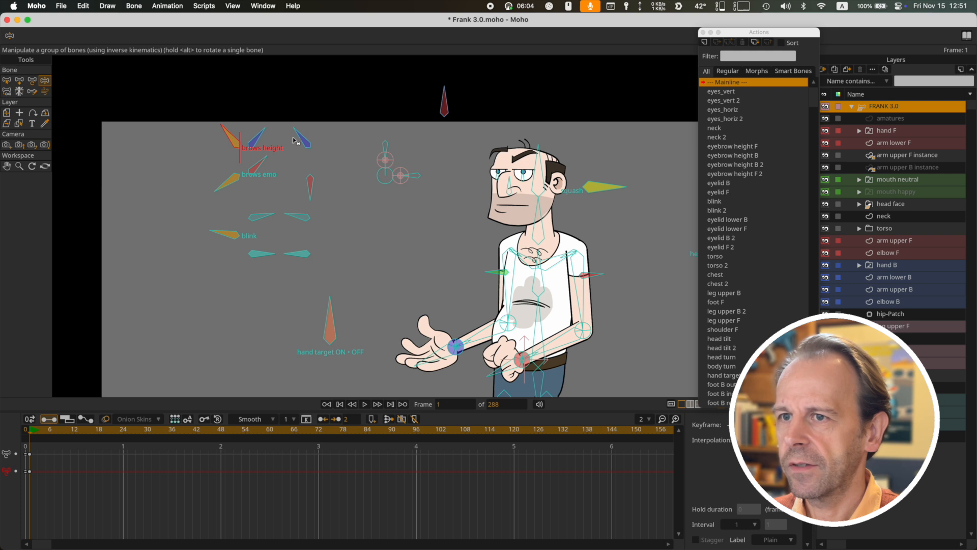
mouse_move(302, 137)
left_mouse_down()
mouse_move(299, 129)
mouse_move(295, 143)
left_mouse_up()
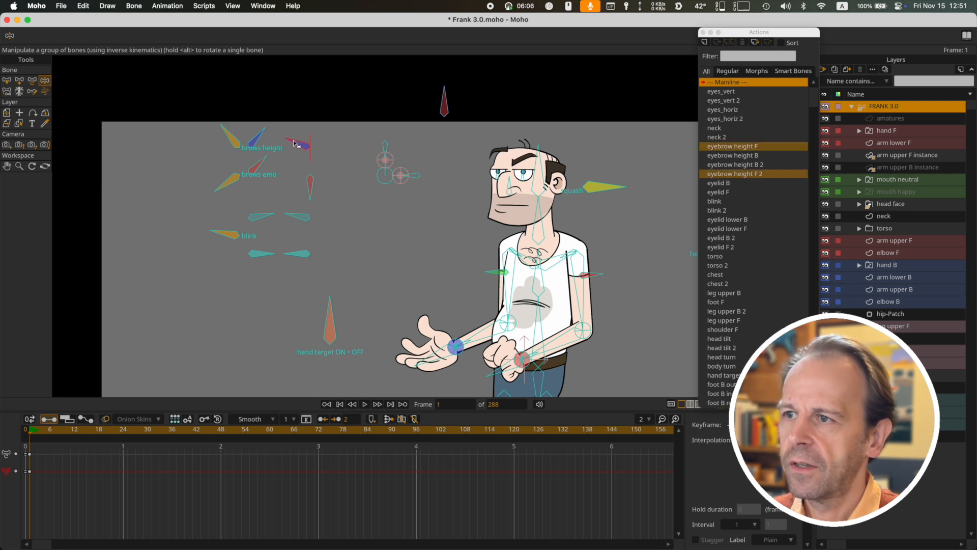
left_click_drag(57, 481, 3, 446)
key("Delete")
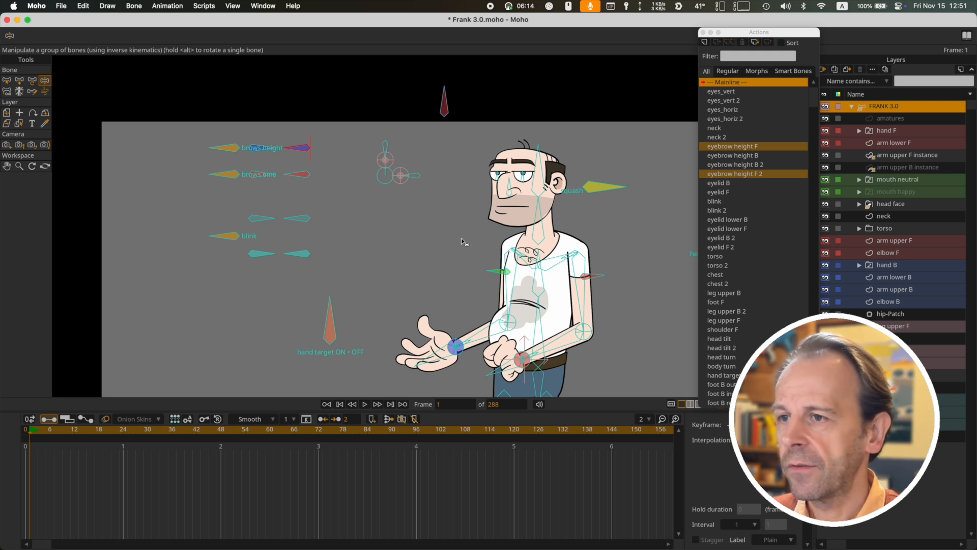
Try moving the red sleeve bone on the front upper arm and the front hand's target bone with the Transform Bone tool
left_click_drag(460, 243, 377, 203)
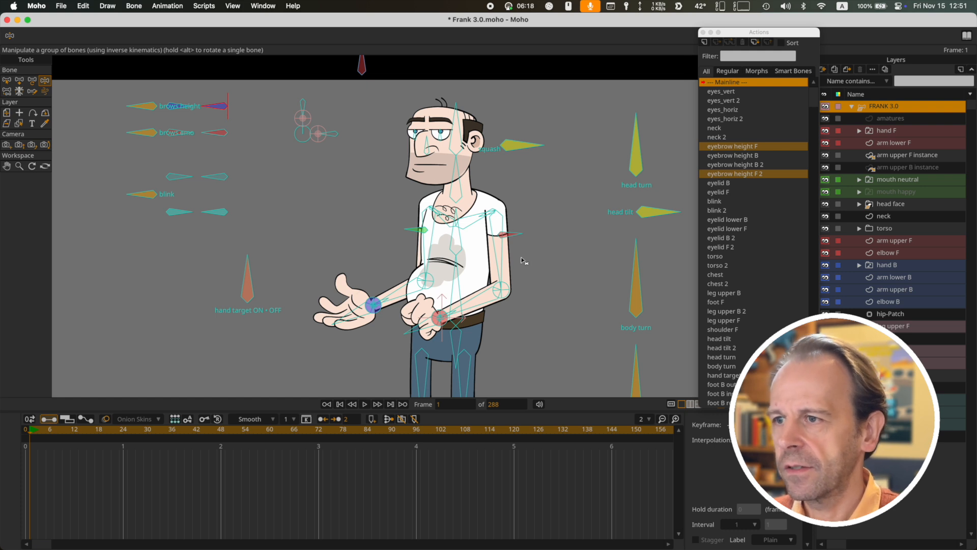
left_click_drag(521, 257, 515, 241)
left_click(498, 218)
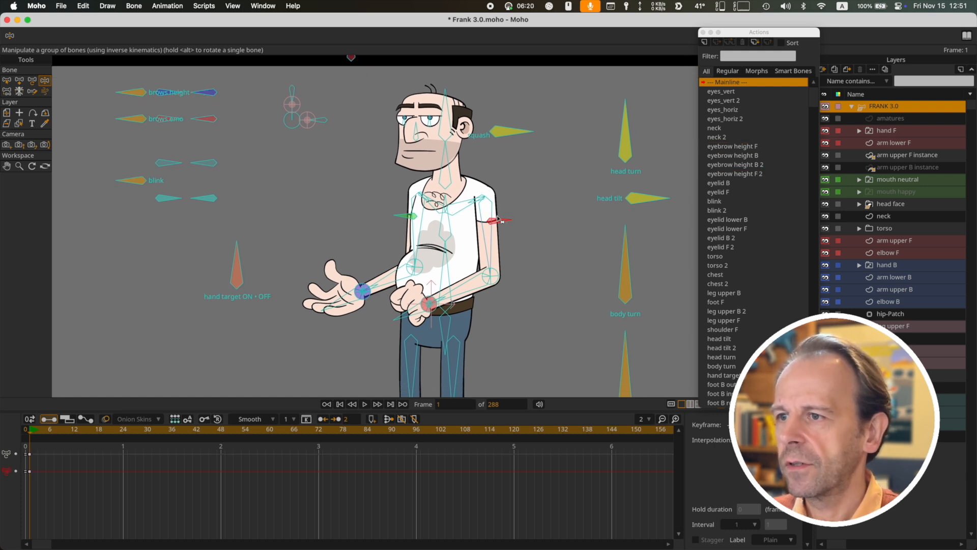
key("t")
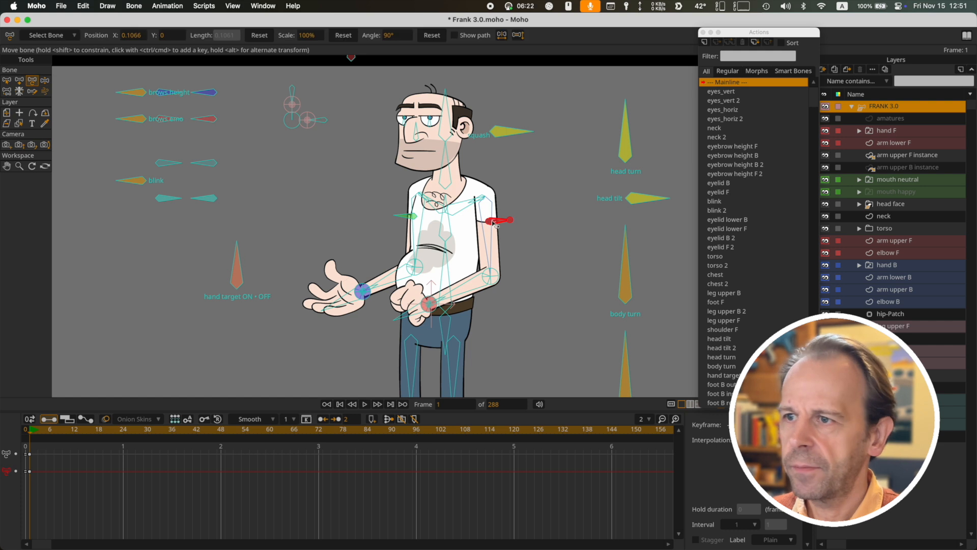
left_click_drag(493, 216, 491, 217)
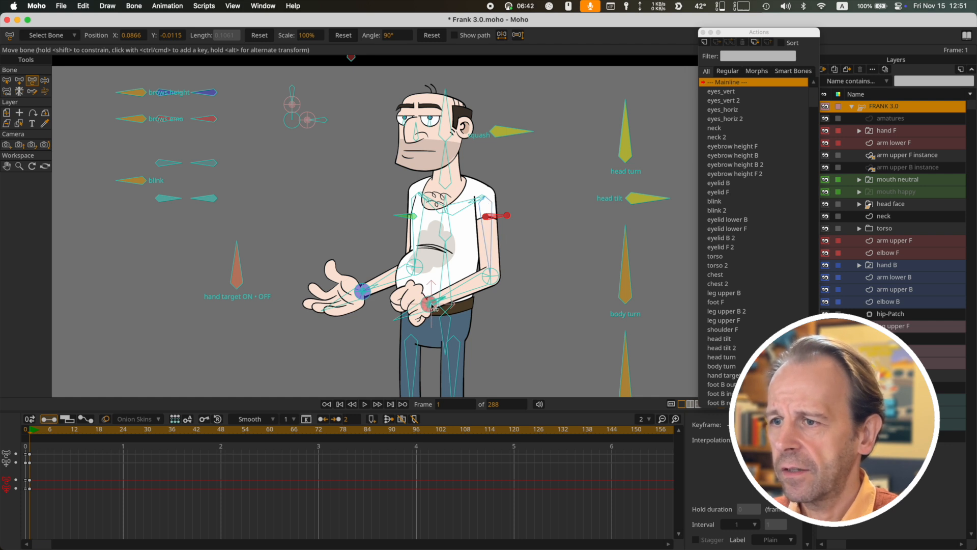
left_click(434, 311)
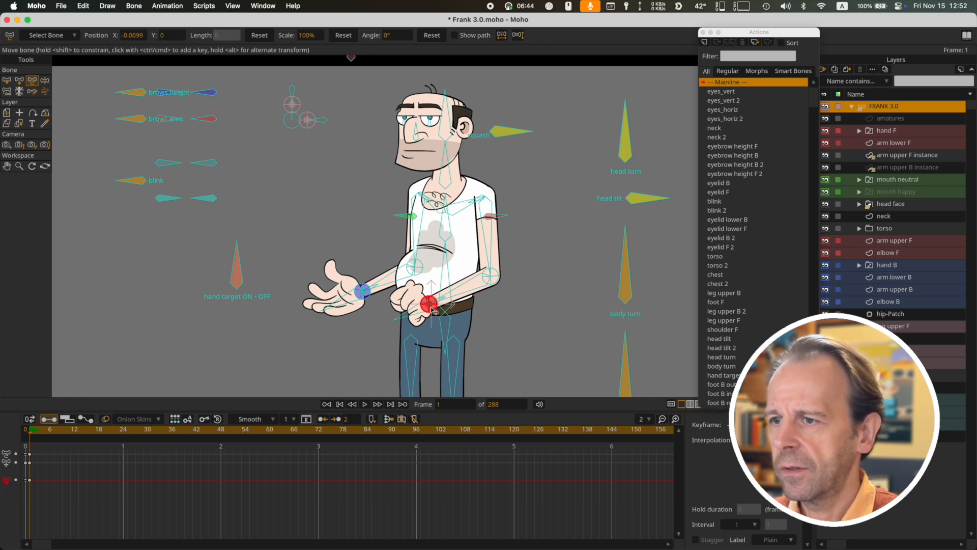
mouse_move(434, 311)
left_mouse_down()
mouse_move(411, 309)
mouse_move(441, 281)
mouse_move(416, 283)
mouse_move(439, 291)
mouse_move(435, 281)
mouse_move(432, 296)
left_mouse_up()
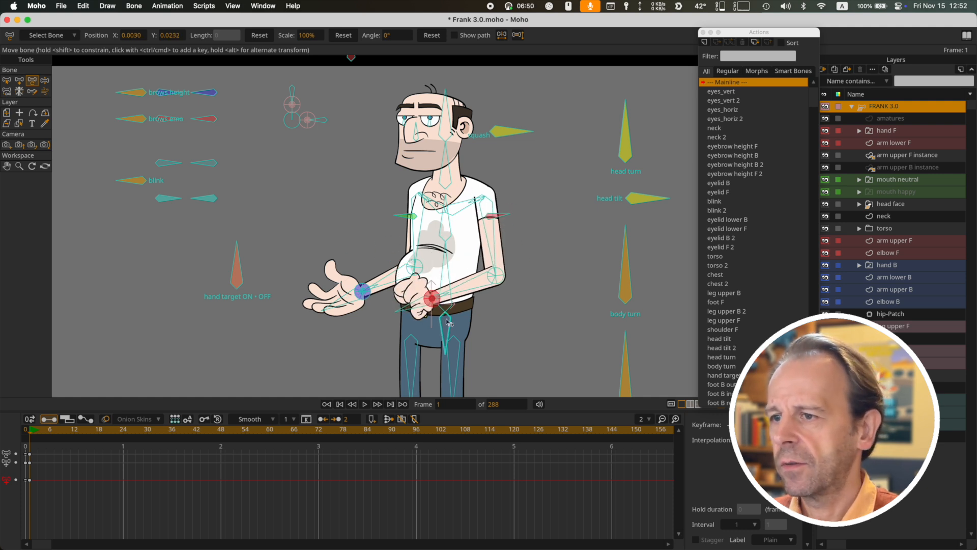
Try moving the hip bone to shift the body, and delete the pose keyframes to restore the default pose
left_click(447, 320)
key("z")
key("t")
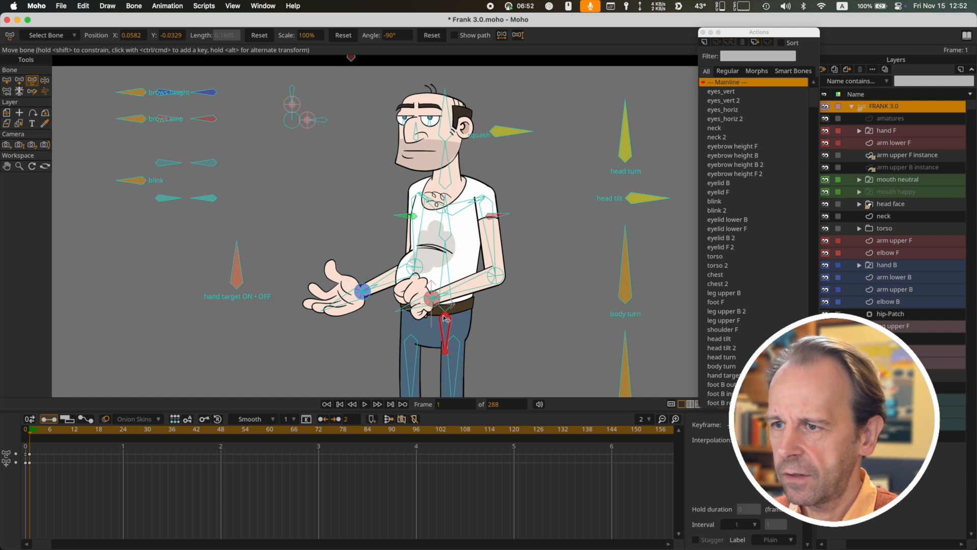
left_click_drag(443, 320, 423, 312)
left_click_drag(494, 316, 492, 188)
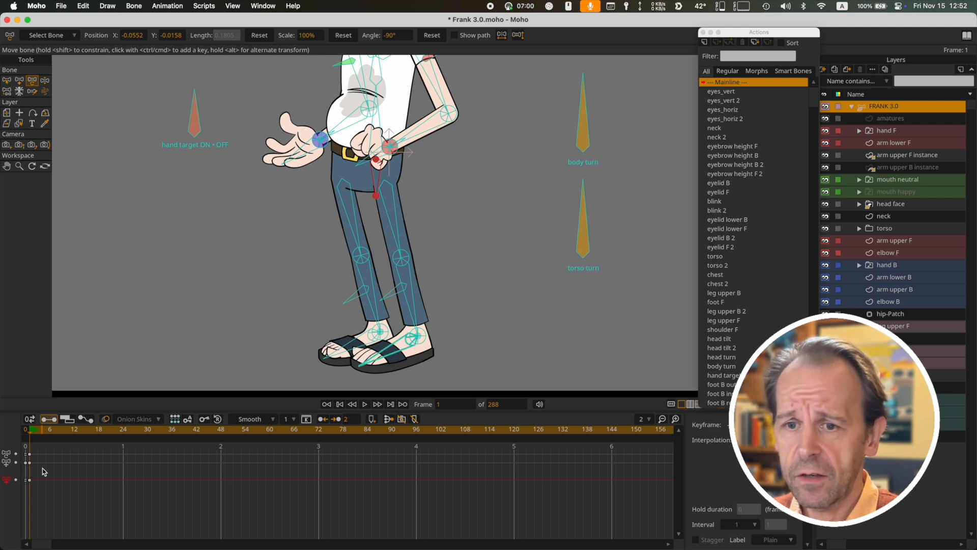
left_click_drag(41, 485, 9, 448)
key("Delete")
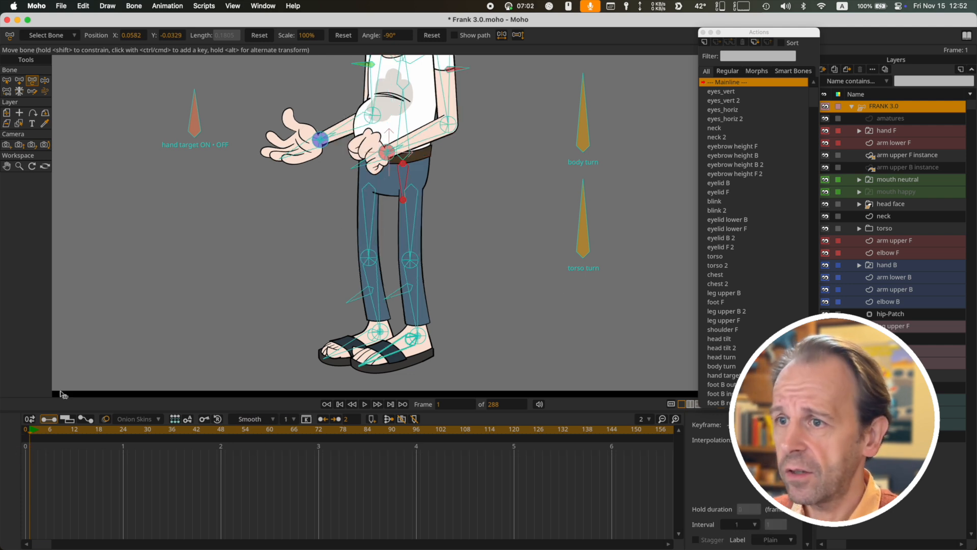
Select the red sleeve bone on the front upper arm and examine the front arm's elbow area up close
scroll(484, 200, "up", 5)
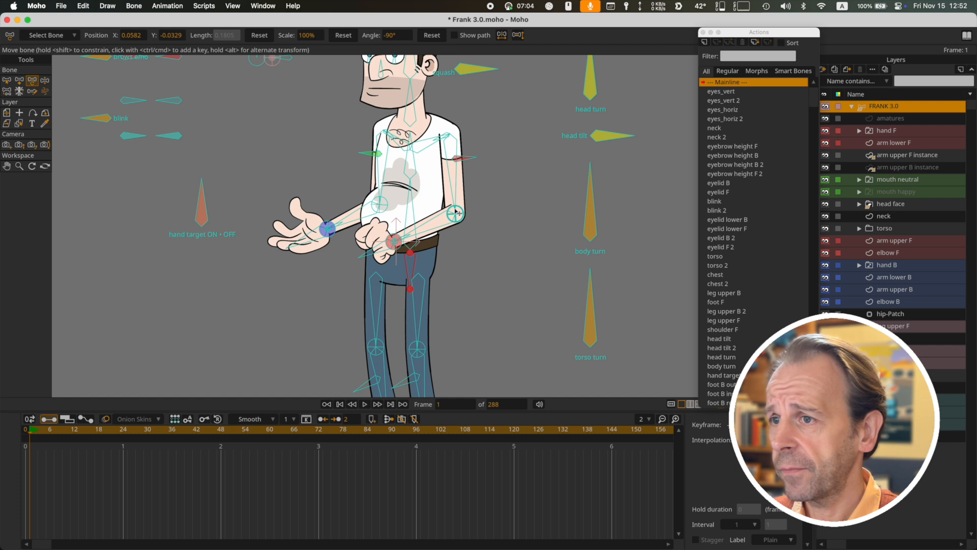
scroll(458, 213, "down", 4)
scroll(489, 182, "up", 5)
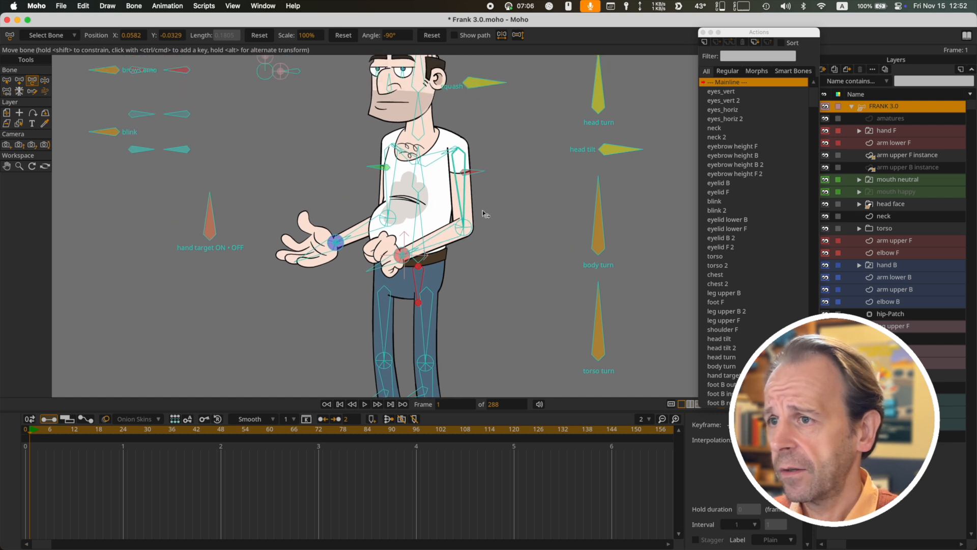
scroll(484, 214, "up", 3)
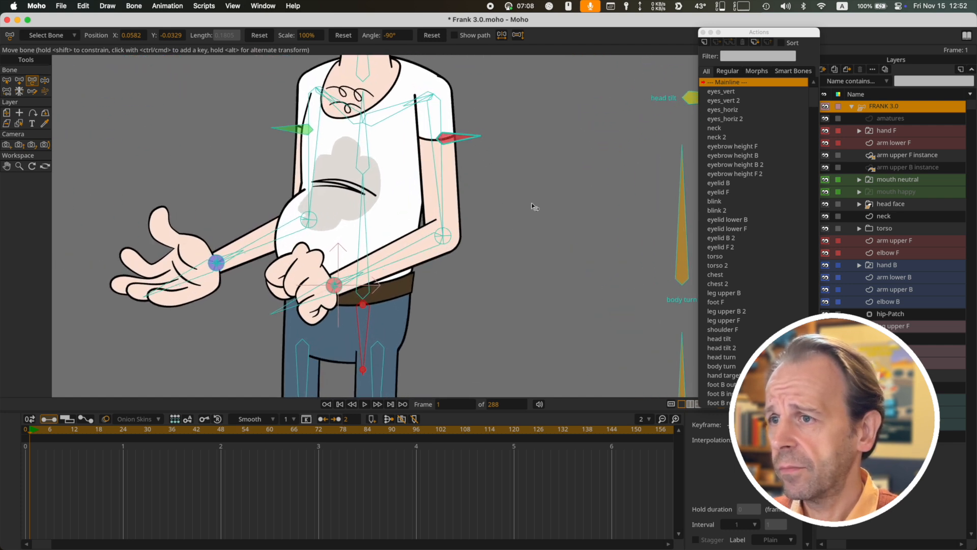
left_click(534, 258)
scroll(511, 270, "up", 3)
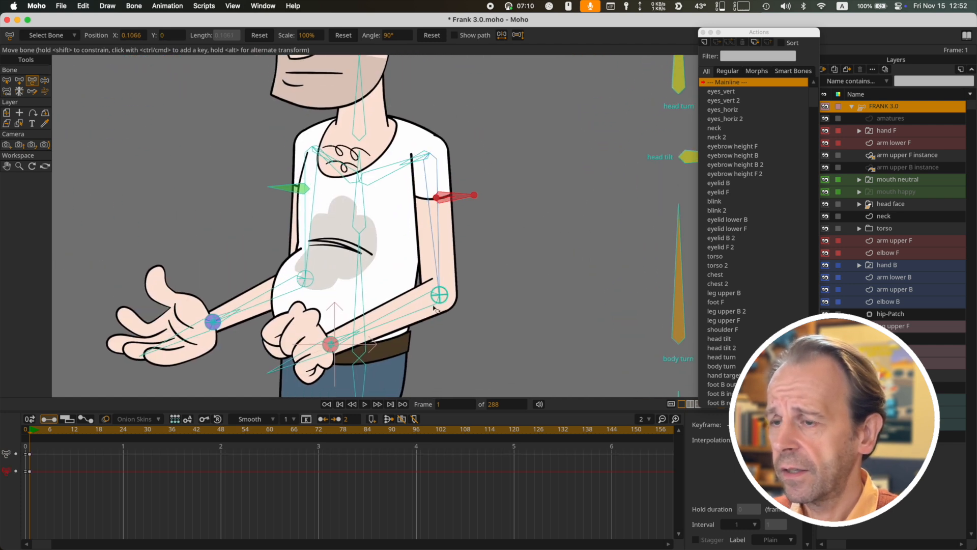
scroll(443, 295, "up", 3)
scroll(582, 290, "down", 2)
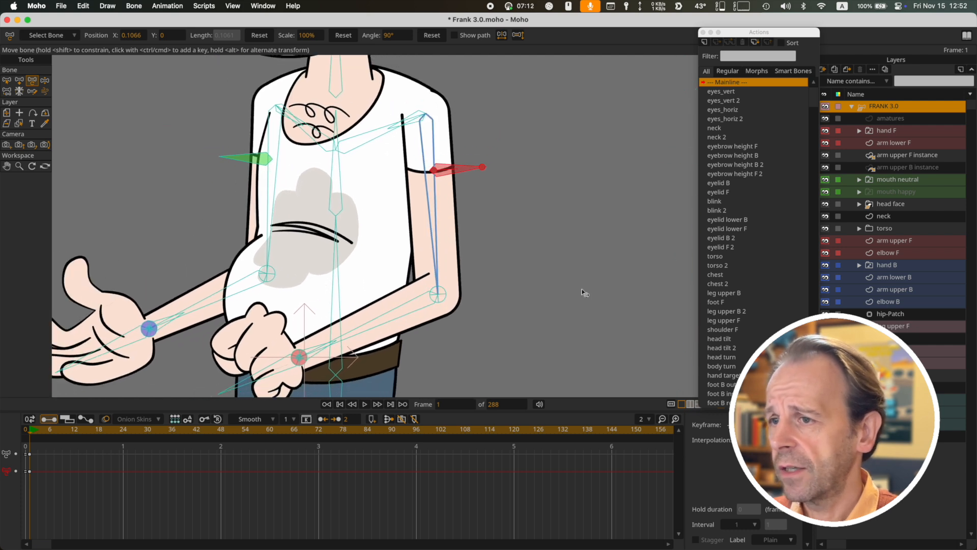
Close the Actions window and isolate the front arm by showing only arm lower F, arm upper F and elbow F
left_click(703, 33)
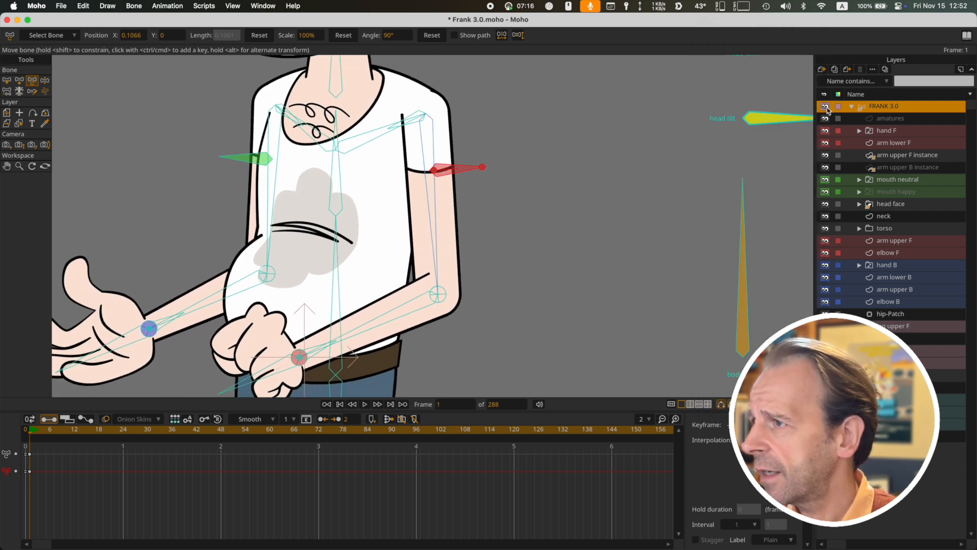
left_click_drag(825, 107, 826, 143)
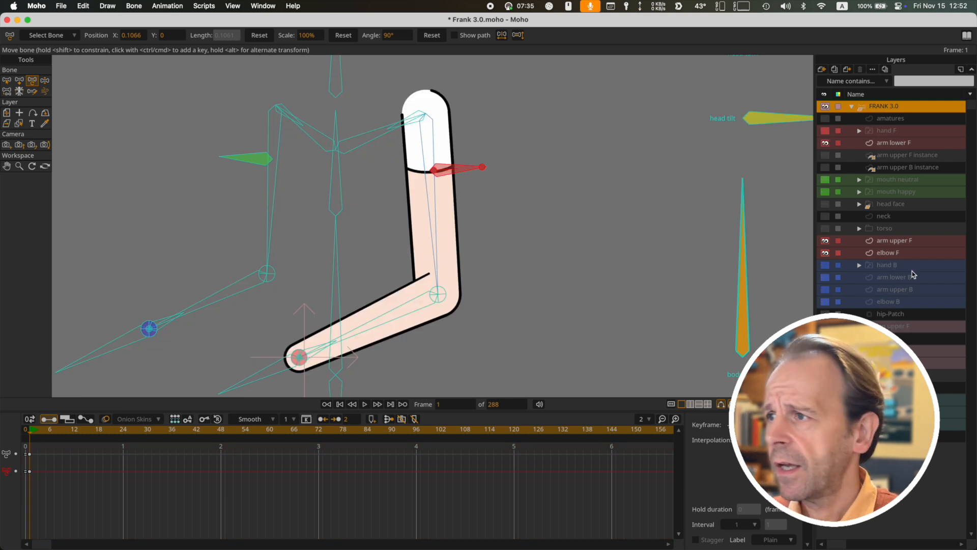
left_click(825, 253)
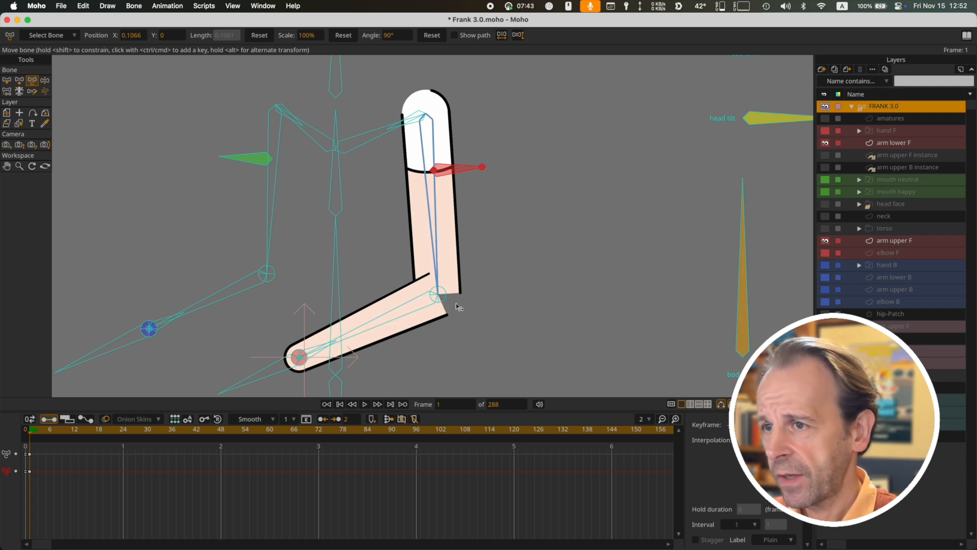
left_click(825, 253)
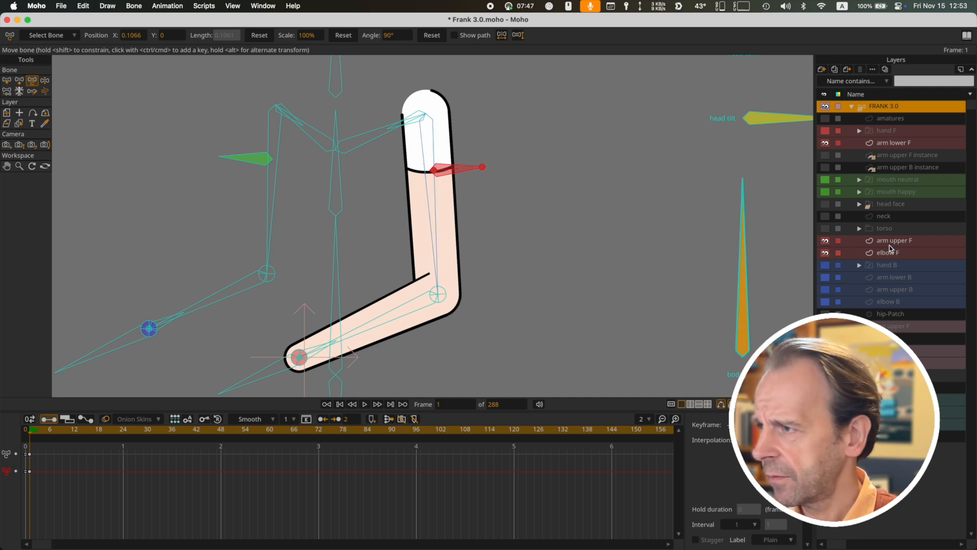
Select the elbow F layer and examine its circular shape around the joint between the upper and lower arm
left_click(886, 252)
scroll(432, 293, "down", 3)
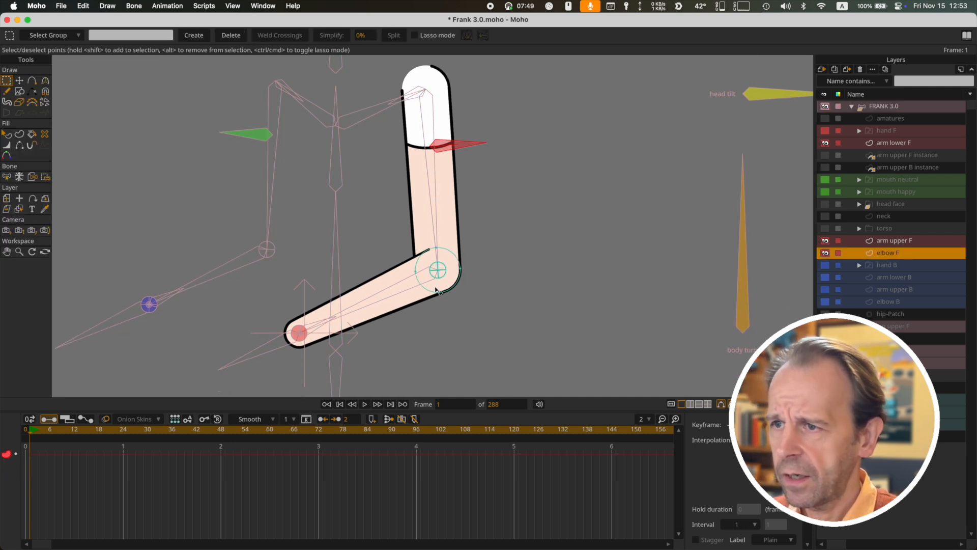
scroll(435, 289, "up", 5)
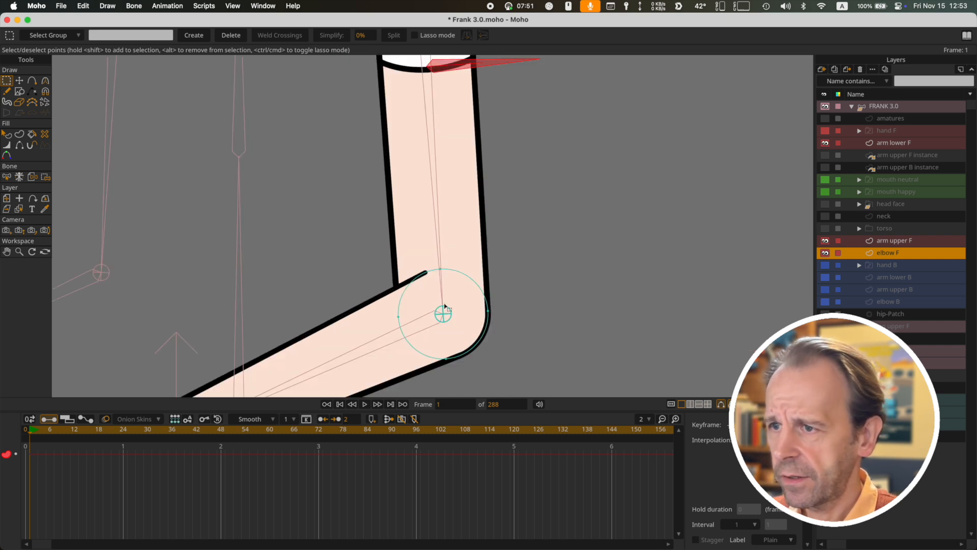
left_click_drag(441, 322, 416, 250)
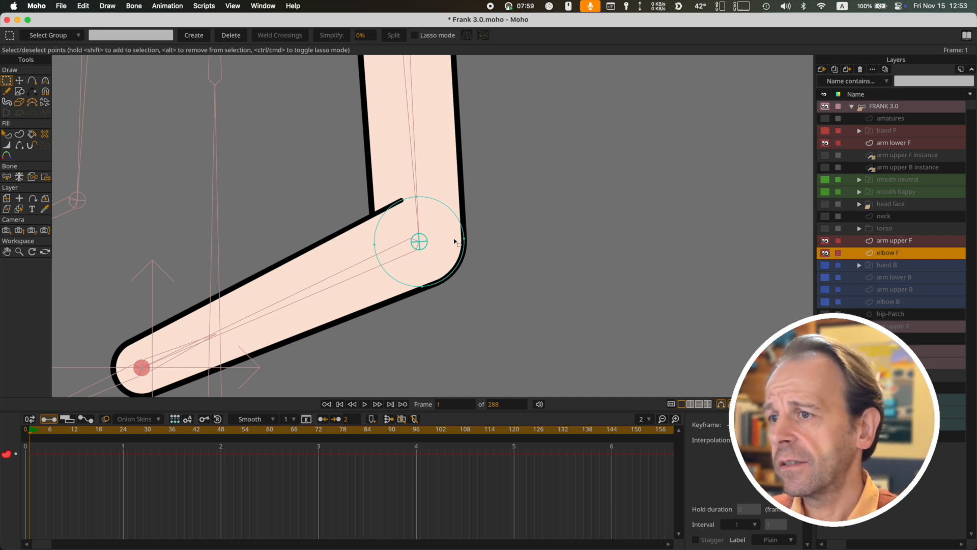
scroll(464, 252, "down", 3)
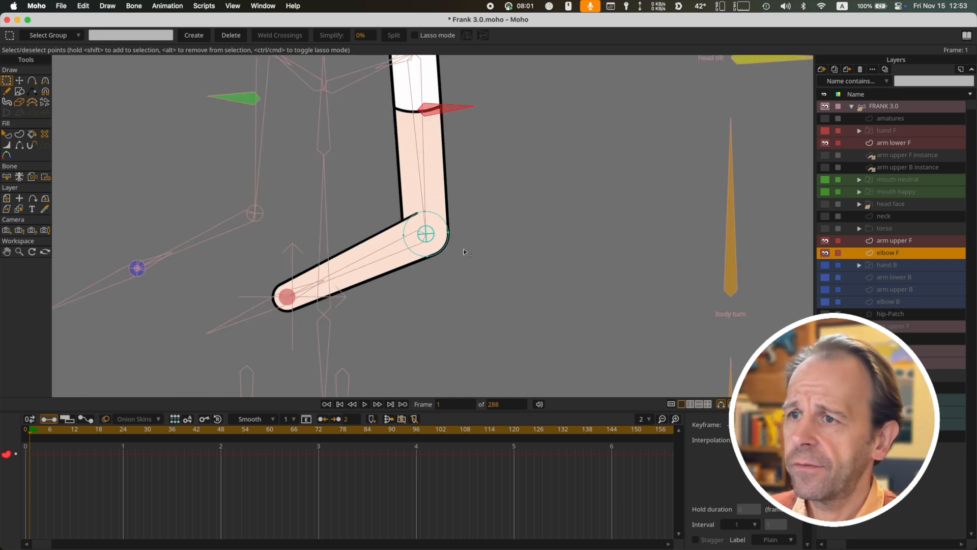
left_click_drag(469, 251, 514, 316)
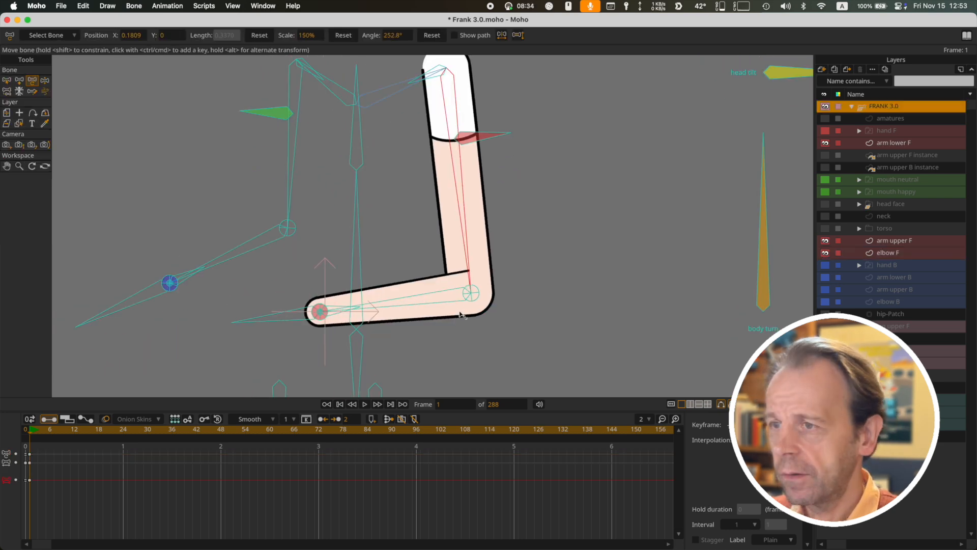
left_click_drag(467, 269, 470, 313)
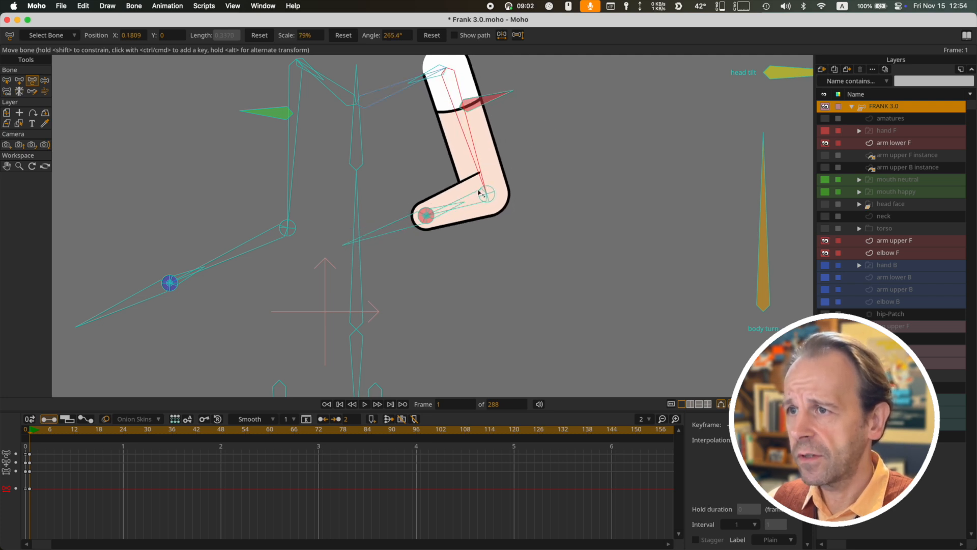
Shorten the front upper arm bone to 46.4% scale at a 240.1° angle, and show the hand F layer
left_click_drag(488, 200, 450, 180)
left_click(451, 179)
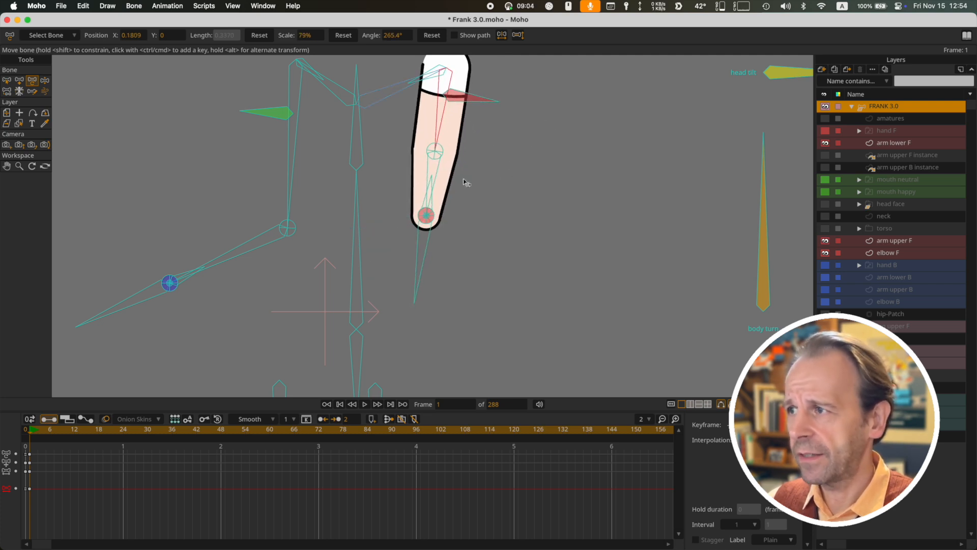
left_click(825, 130)
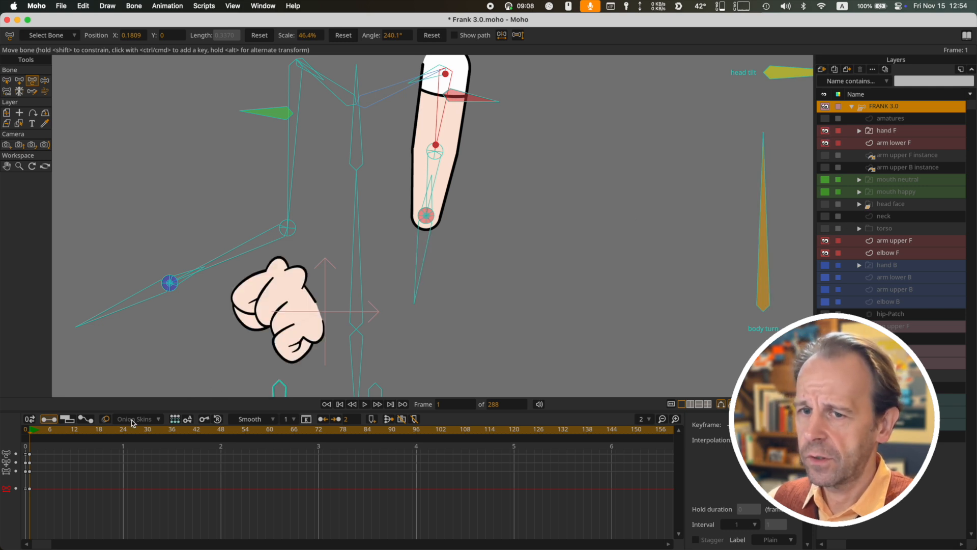
left_click_drag(30, 432, 31, 433)
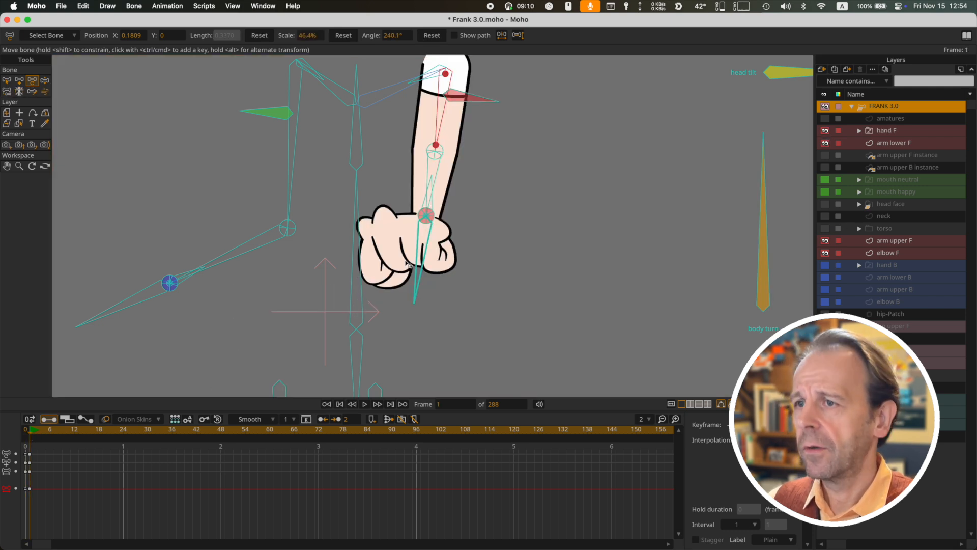
Move the red sleeve bone up along the front upper arm to adjust the sleeve
left_click_drag(580, 212, 606, 255)
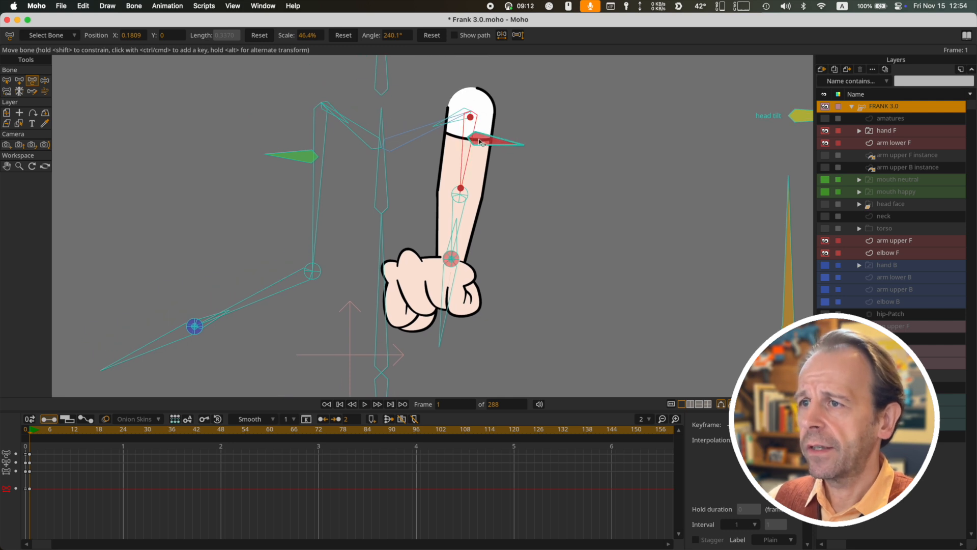
left_click_drag(482, 141, 484, 120)
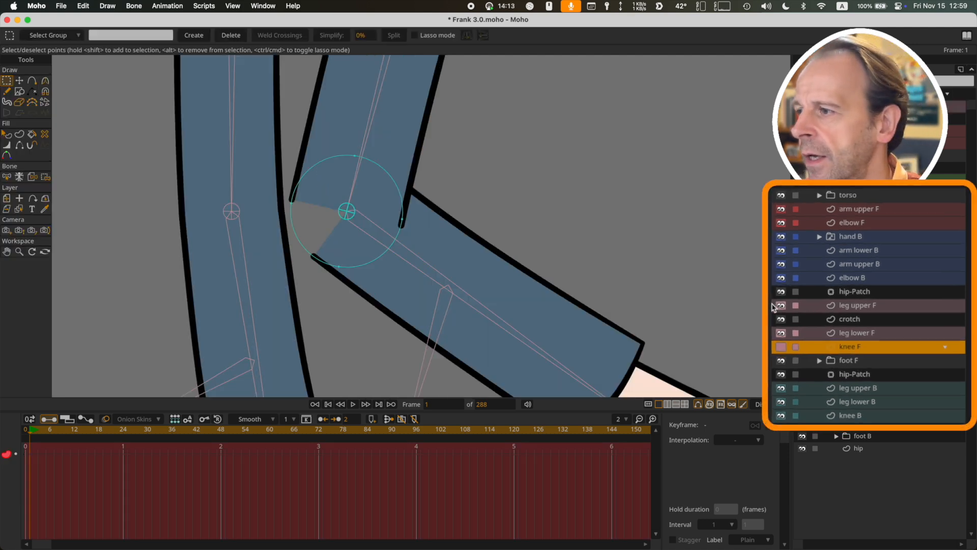
Show the knee F layer, and place leg upper F between leg lower F and knee F in the layer order
left_click(810, 250)
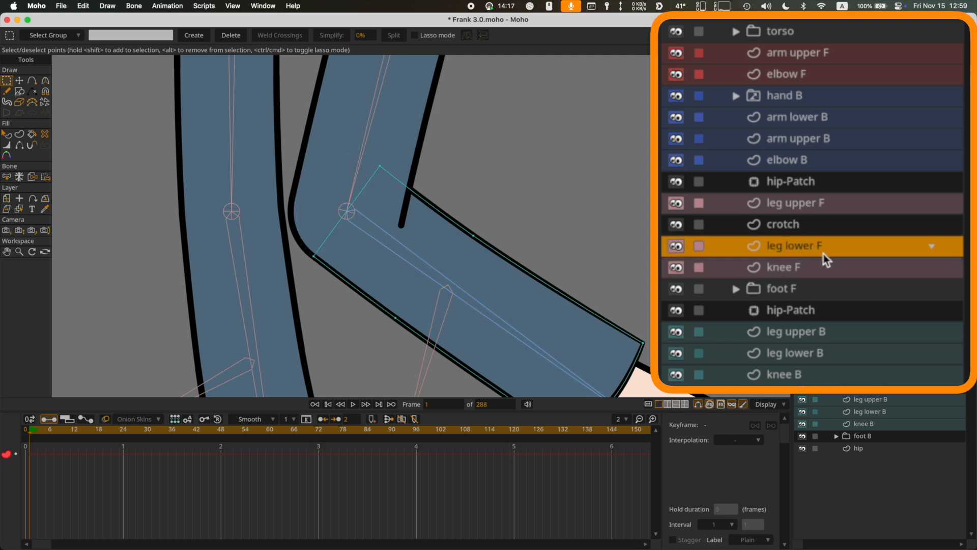
left_click_drag(771, 200, 793, 273)
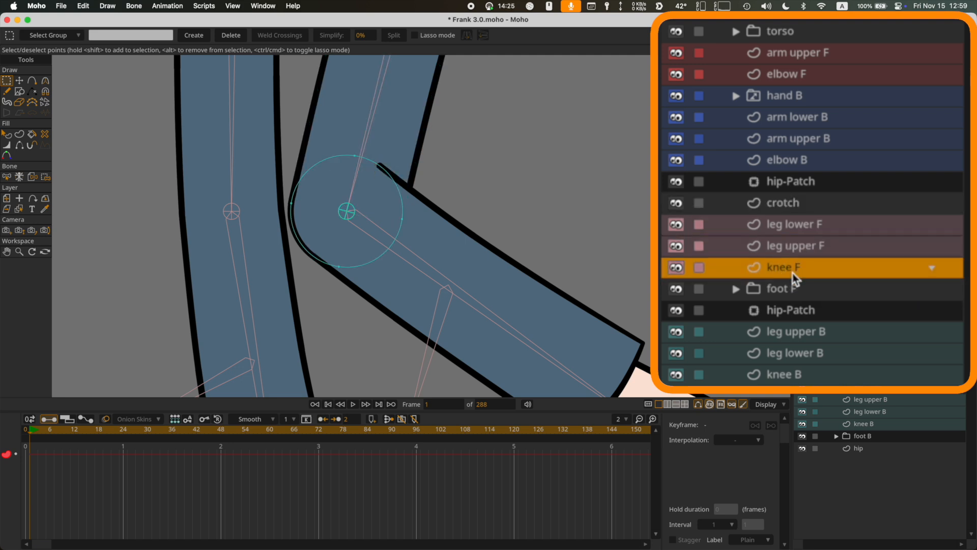
mouse_move(795, 224)
left_mouse_down()
mouse_move(798, 245)
mouse_move(798, 221)
left_mouse_up()
left_click(802, 254)
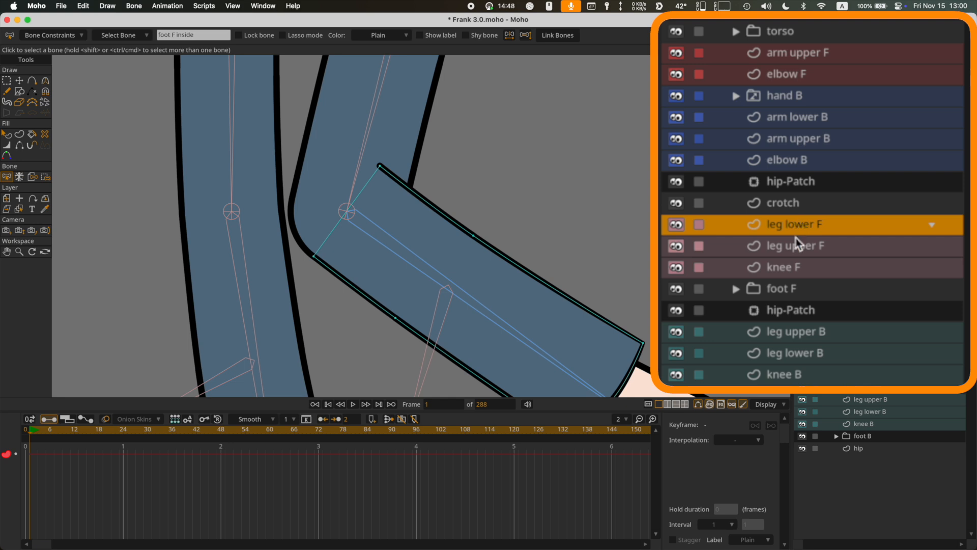
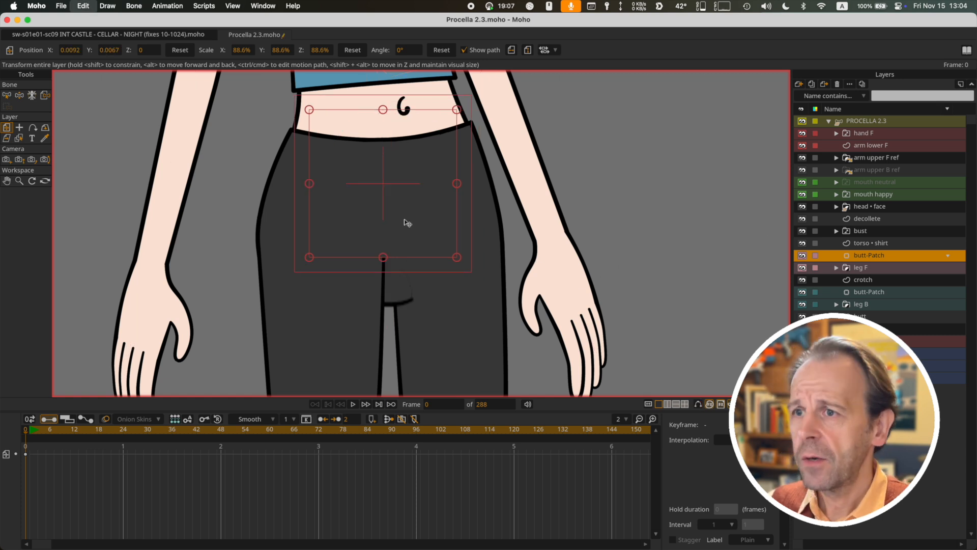
Hide the bones and move the butt-Patch layer above leg F off the hips to X -0.2114, Y -0.0141
key("super+z")
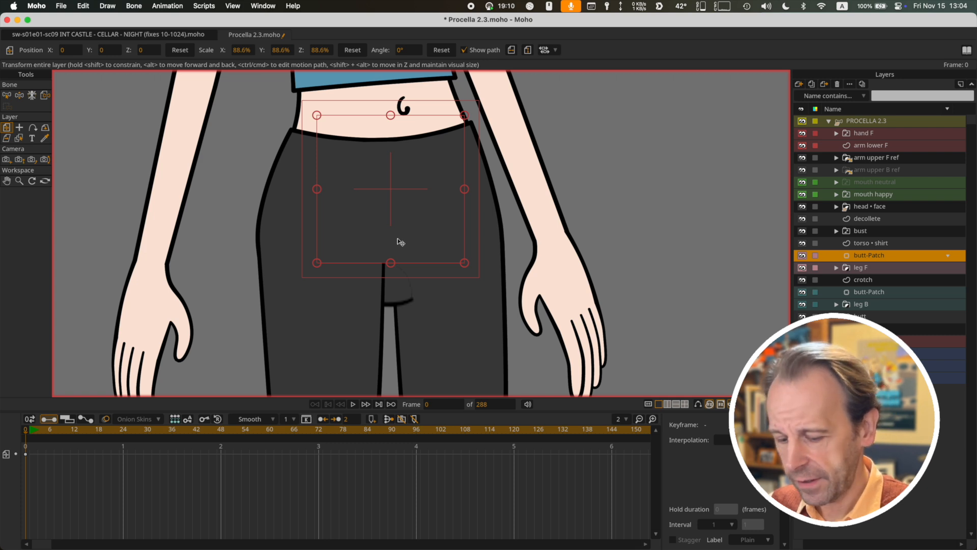
key("super+j")
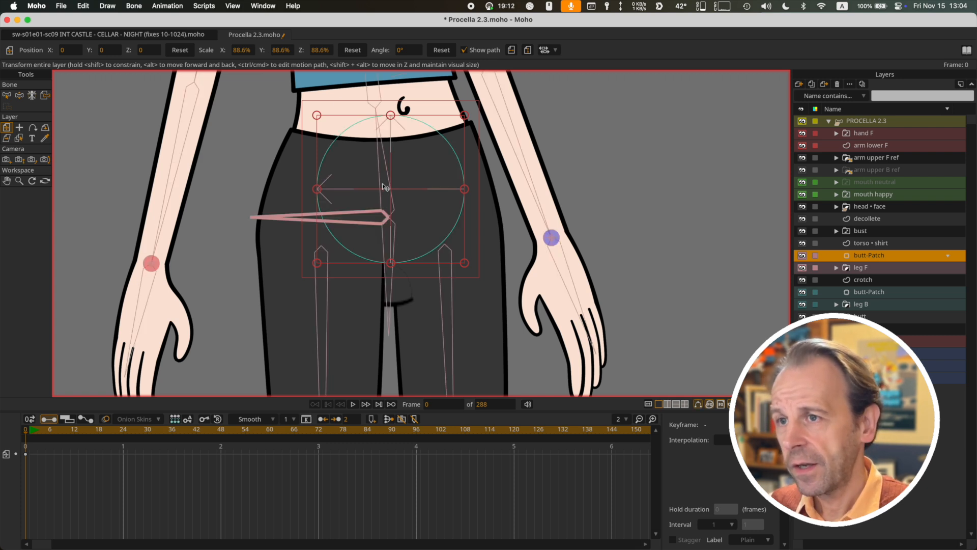
key("super+j")
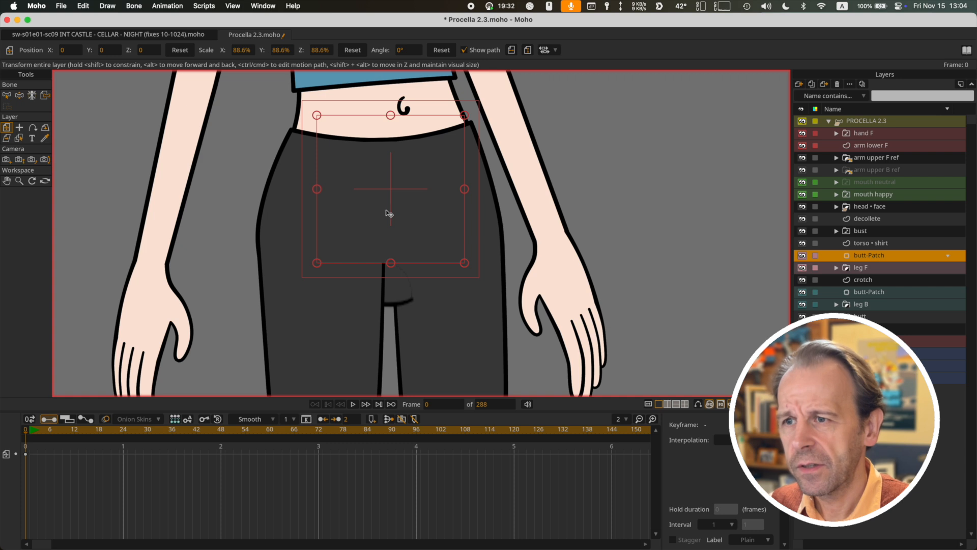
left_click_drag(397, 197, 623, 294)
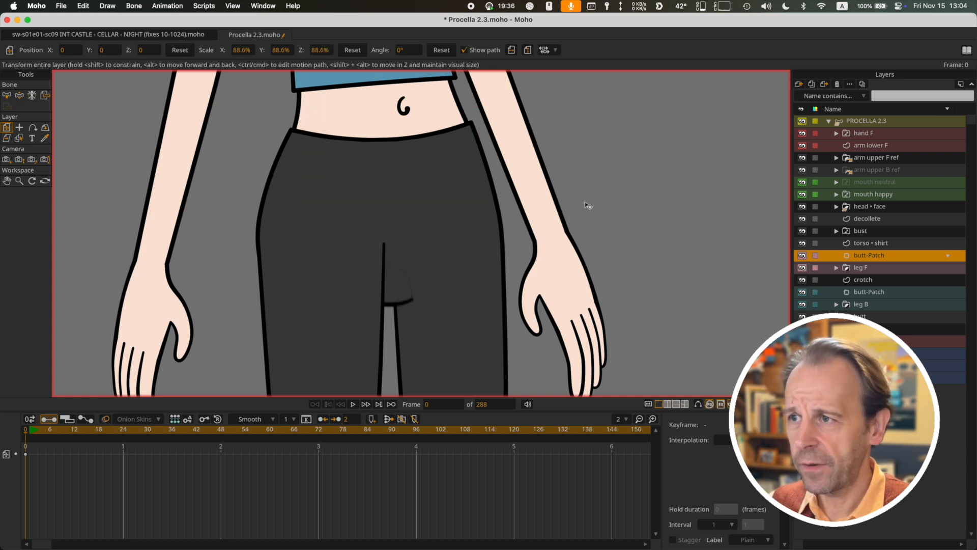
left_click_drag(575, 206, 575, 205)
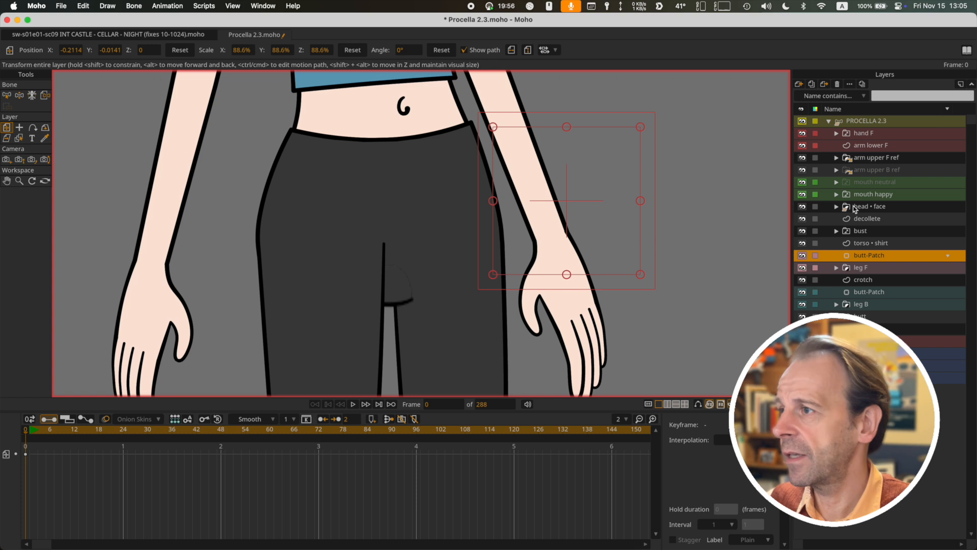
On the PROCELLA 2.3 bone layer, test the front leg by lifting its foot across the body and out to the opposite side
left_click(864, 122)
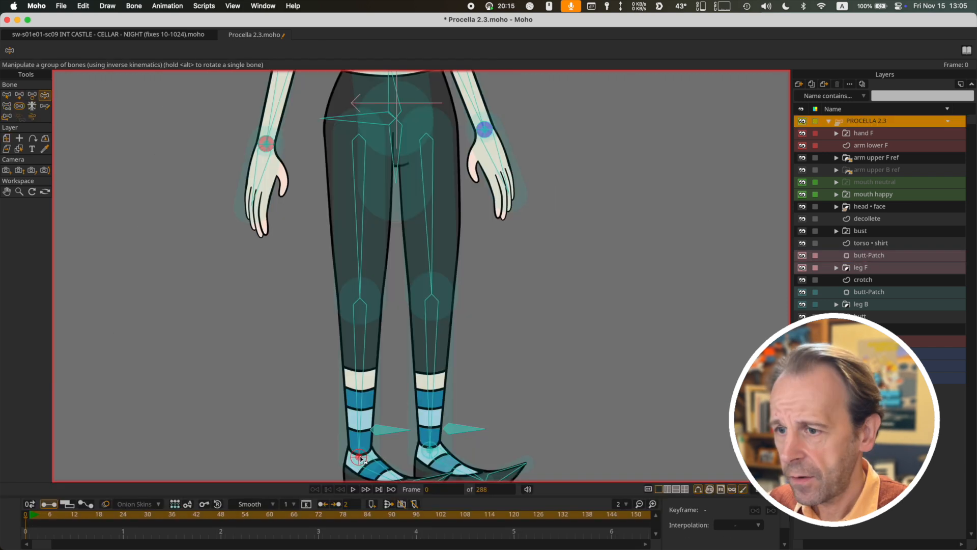
left_click_drag(359, 455, 466, 333)
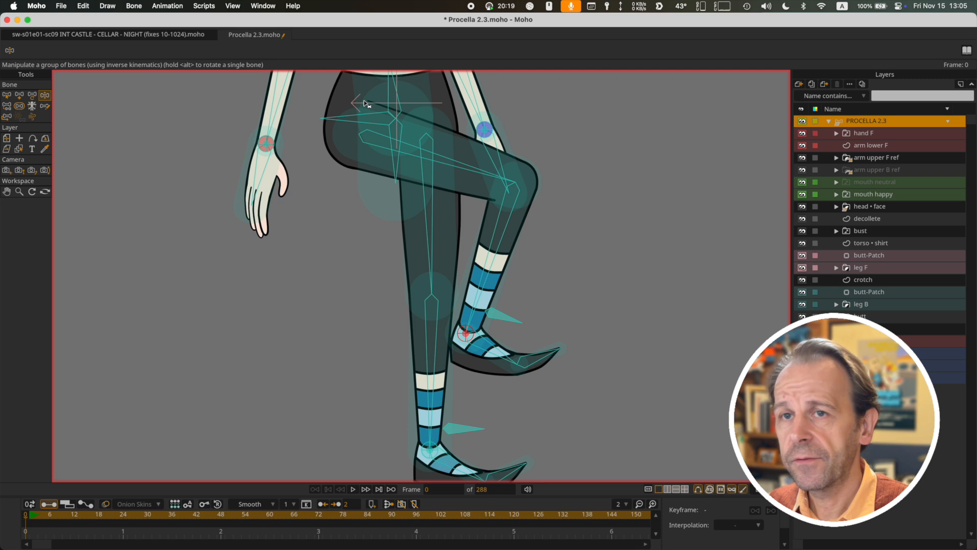
left_click_drag(365, 106, 326, 192)
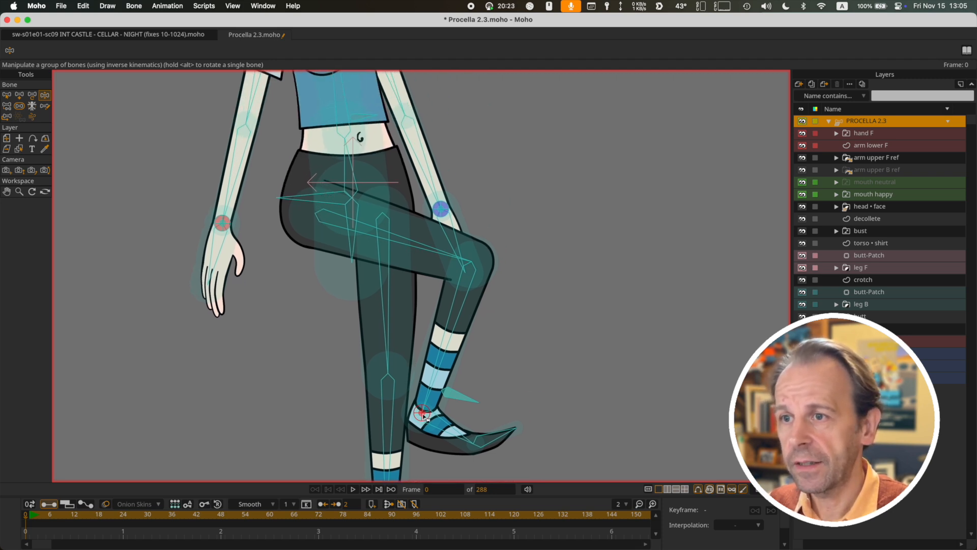
left_click_drag(423, 414, 163, 348)
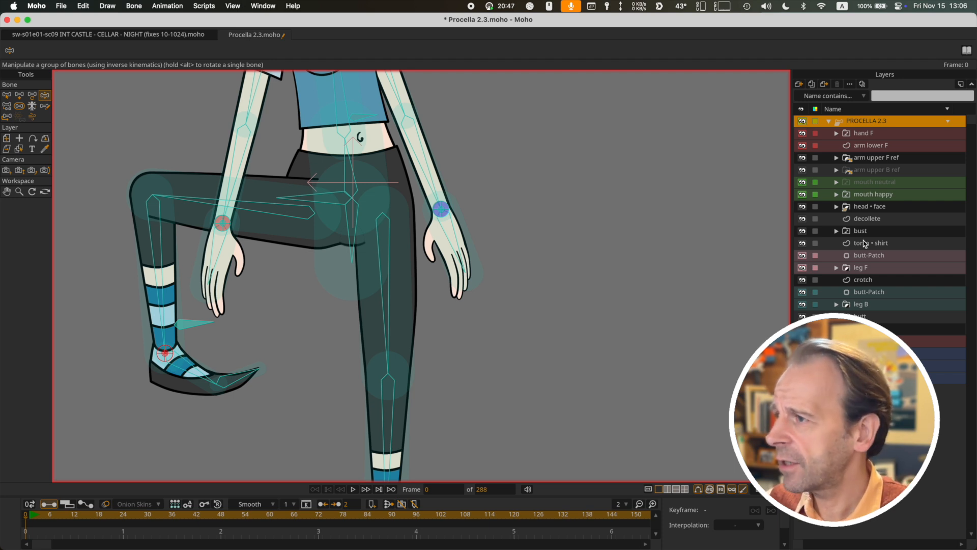
Move the butt-Patch layer above leg F back over the hips to X 0.0168, Y -0.0353
left_click(869, 255)
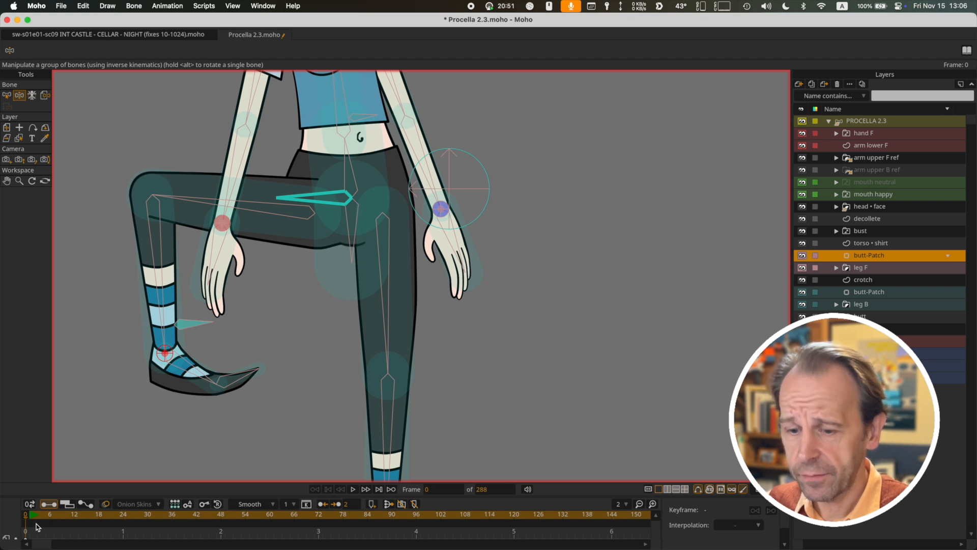
key("b")
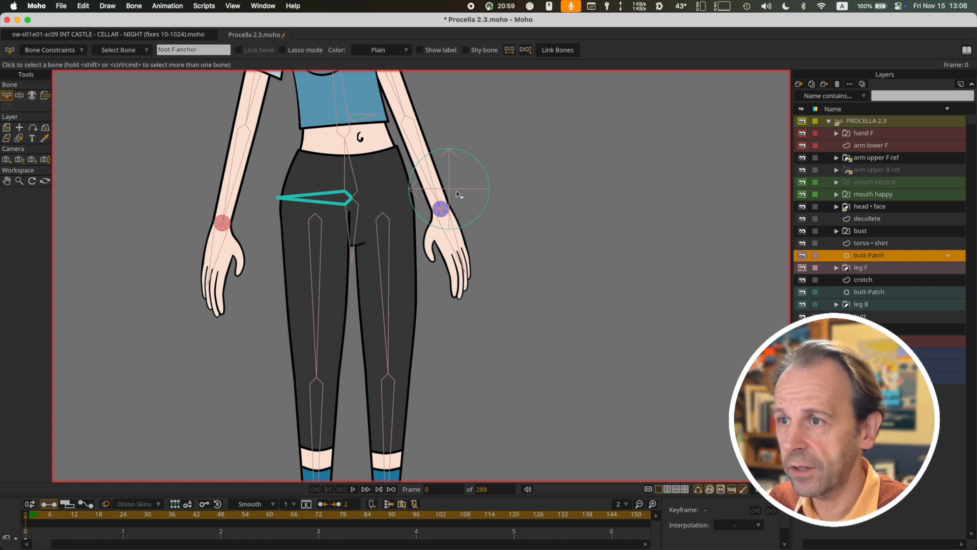
left_click(8, 129)
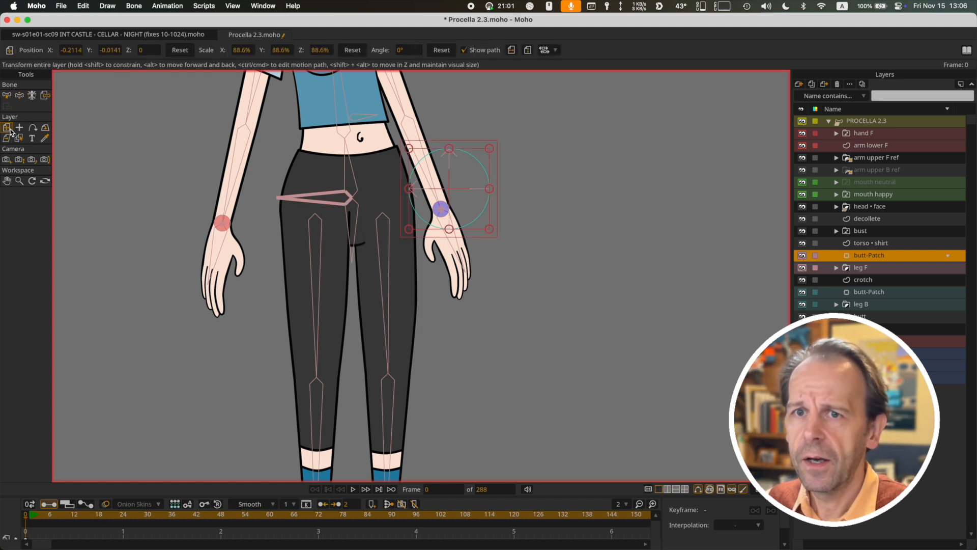
left_click_drag(444, 193, 341, 203)
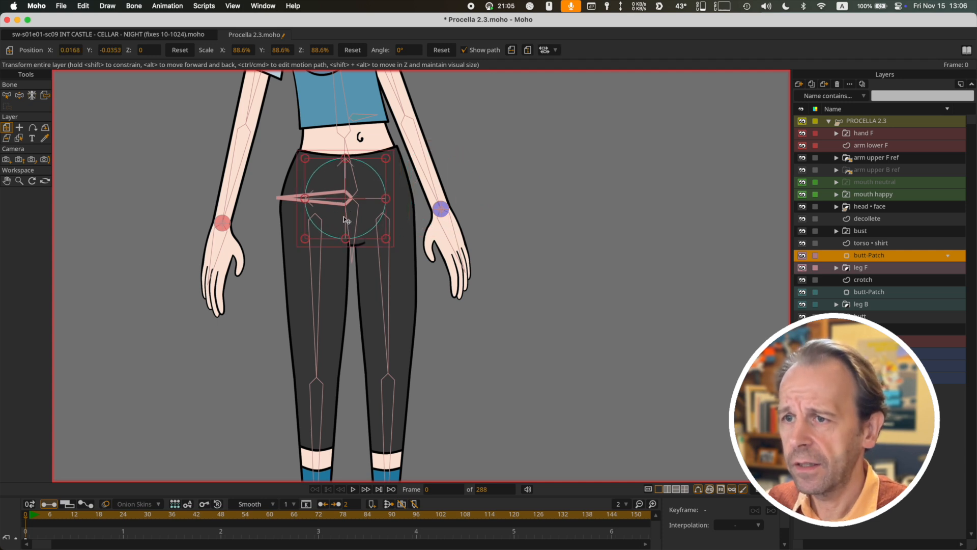
scroll(351, 216, "up", 5)
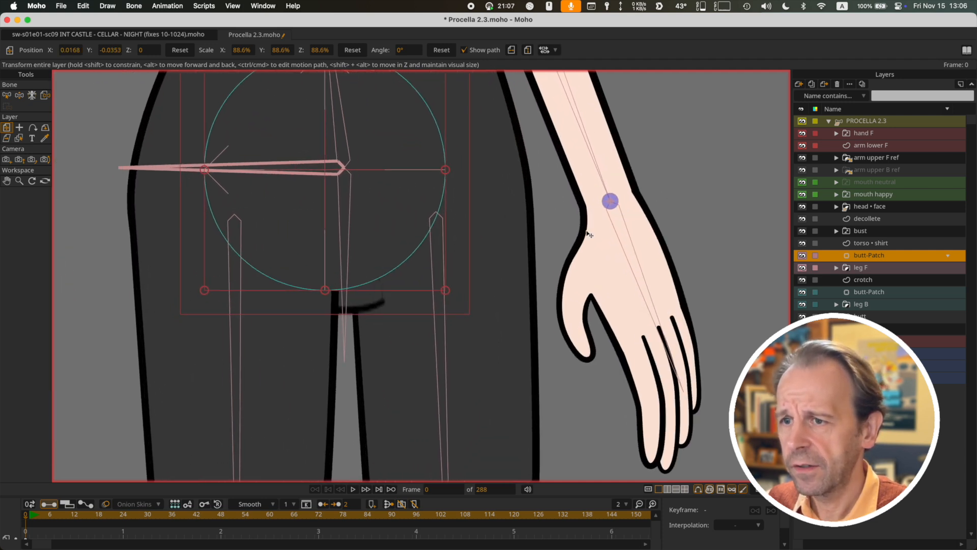
scroll(438, 351, "down", 3)
scroll(314, 351, "down", 4)
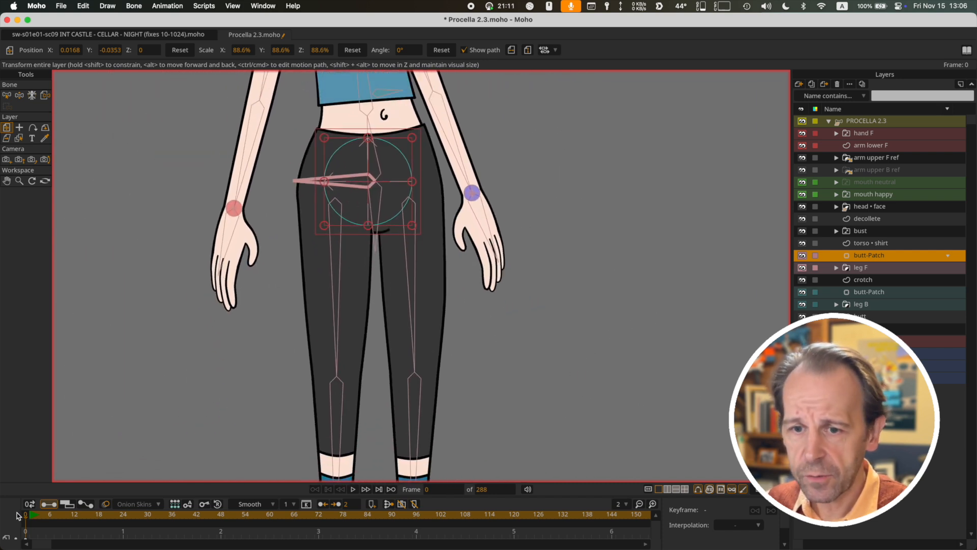
Hide the butt-Patch layer above leg F with the front leg posed across the body at frame 51
scroll(368, 300, "down", 3)
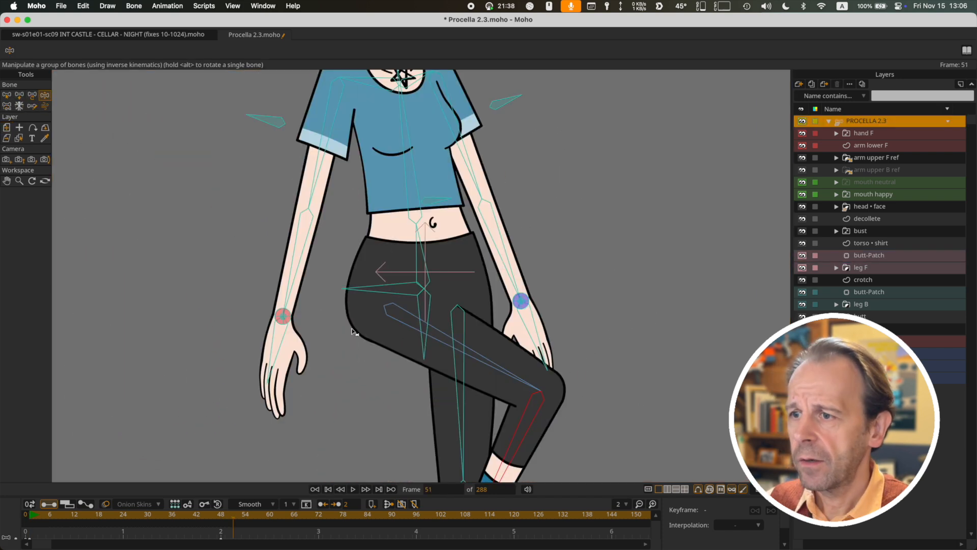
scroll(697, 282, "up", 3)
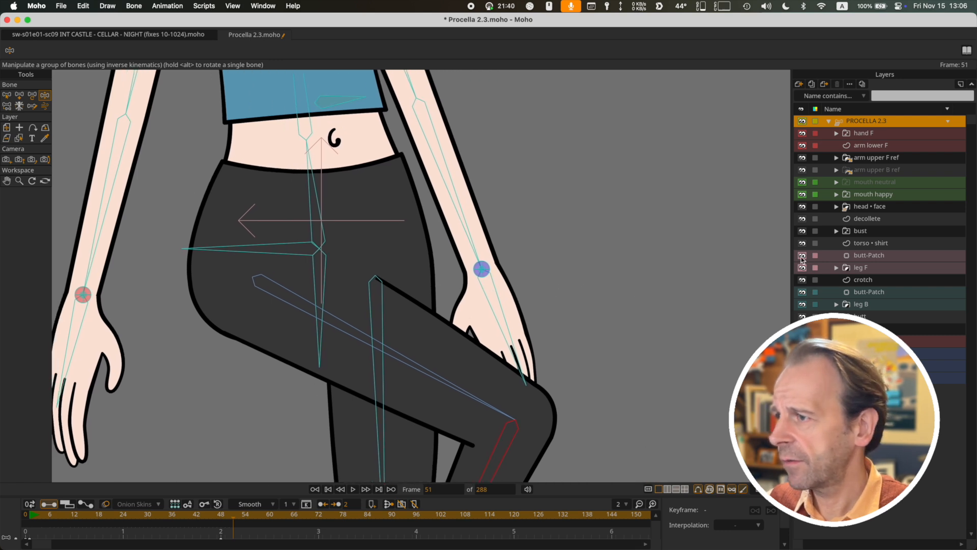
left_click(802, 256)
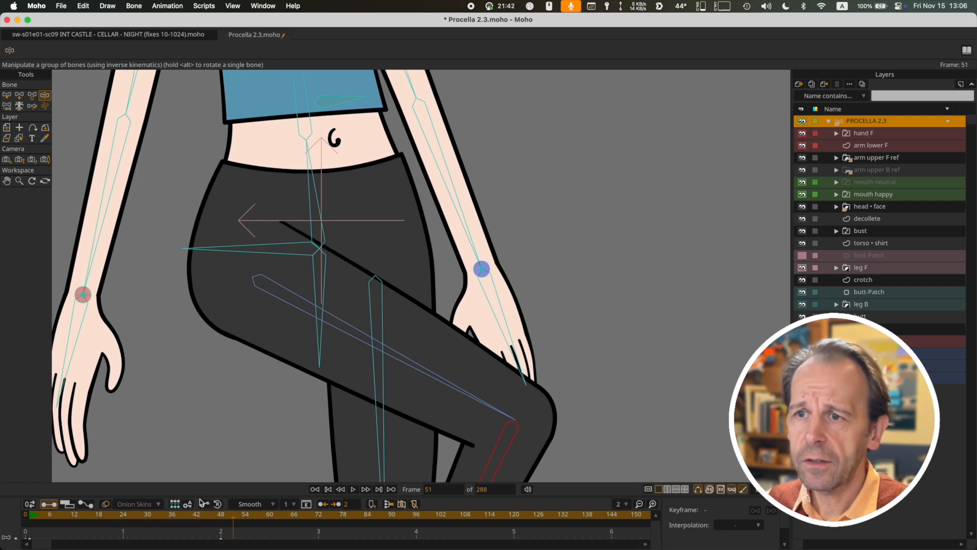
Scrub the front leg's animation between frames 1 and 14 to examine the hip joint without the patch
left_click(31, 515)
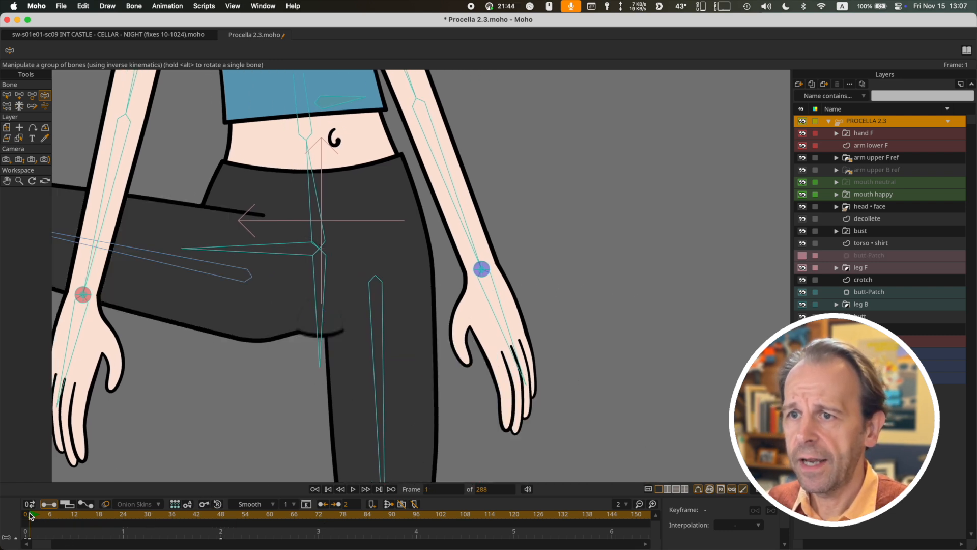
left_click_drag(30, 515, 42, 532)
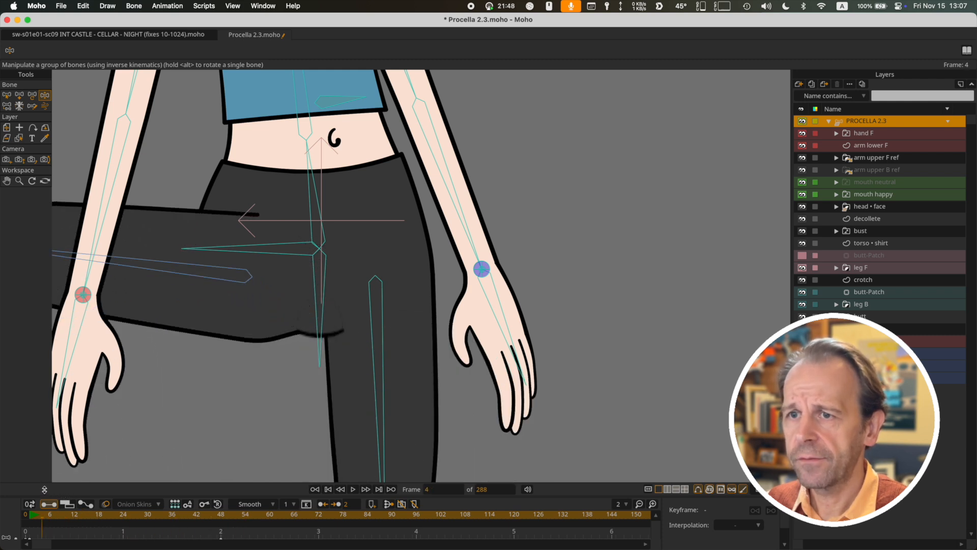
left_click_drag(38, 491, 31, 493)
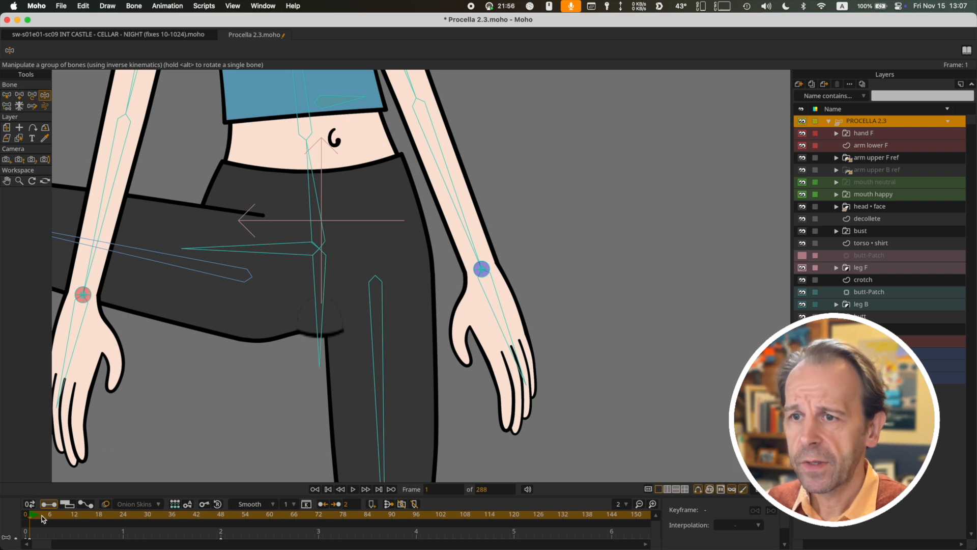
left_click_drag(45, 519, 82, 521)
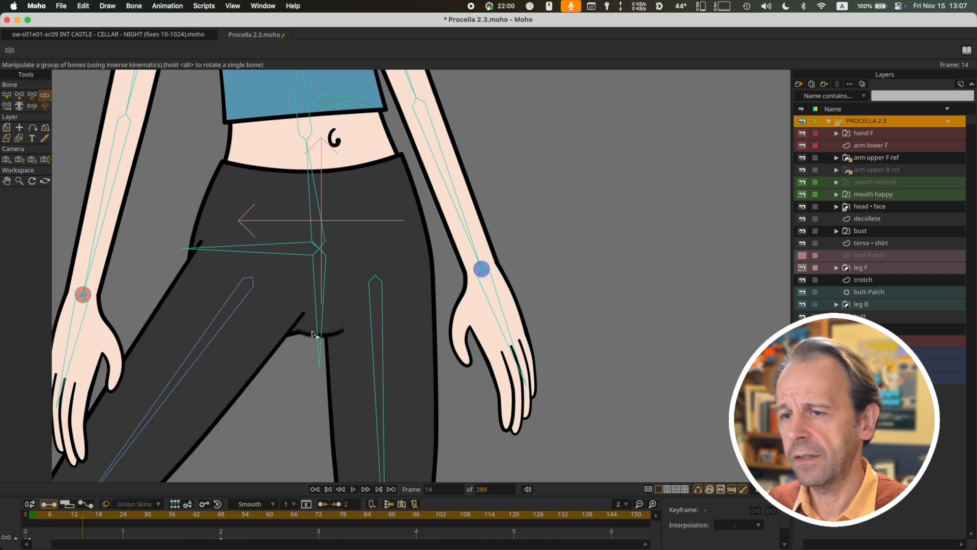
left_click_drag(94, 518, 33, 523)
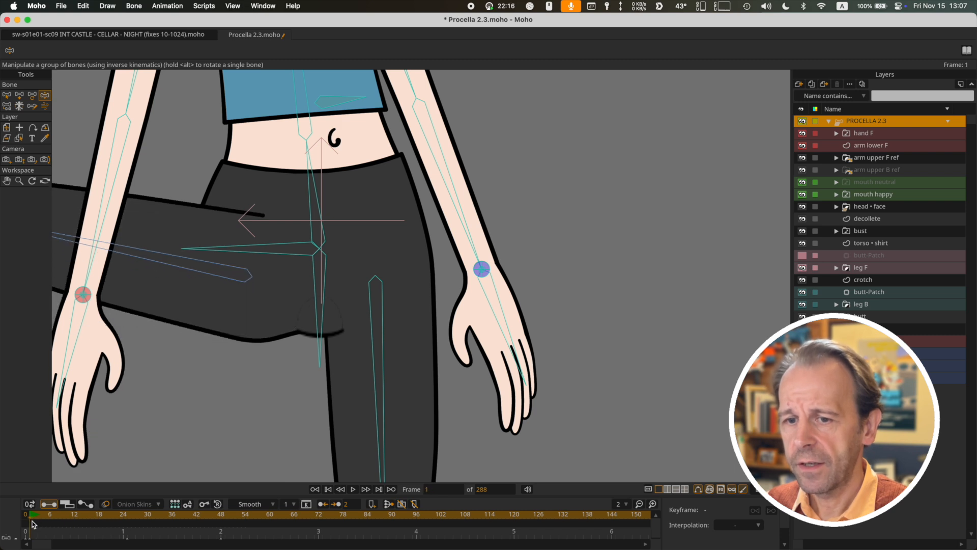
Show the butt-Patch layer above leg F again and move it to X 0.0603, Y -0.0384 at frame 1
left_click(809, 254)
left_click(860, 257)
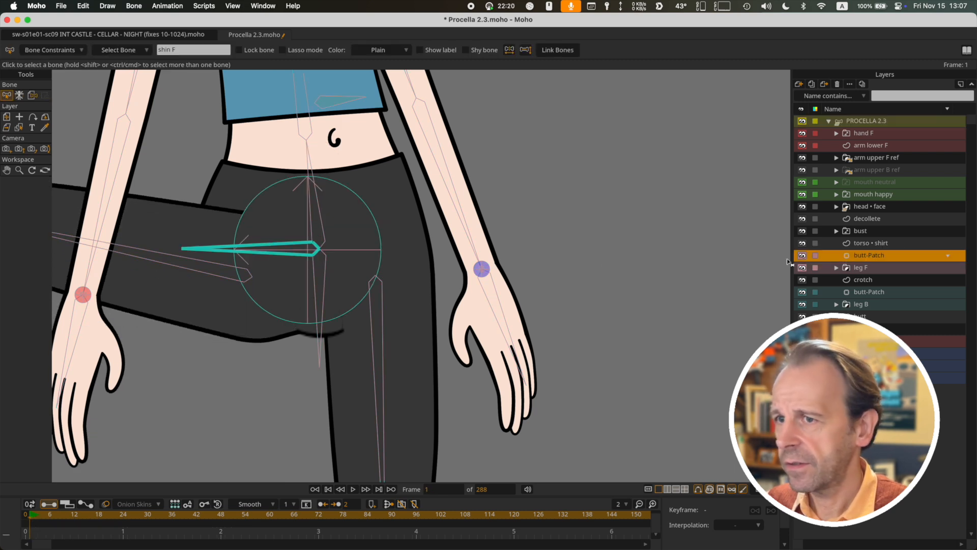
left_click(277, 271)
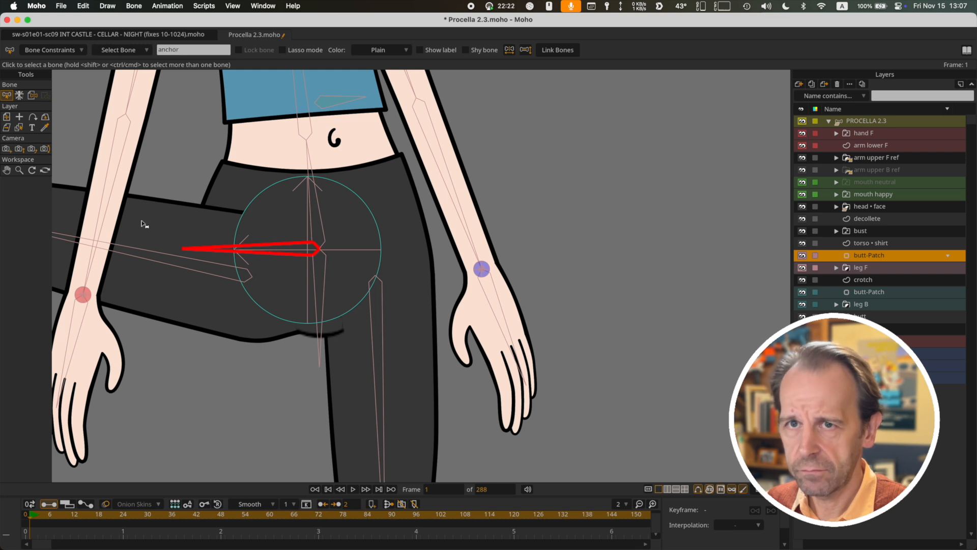
left_click(6, 116)
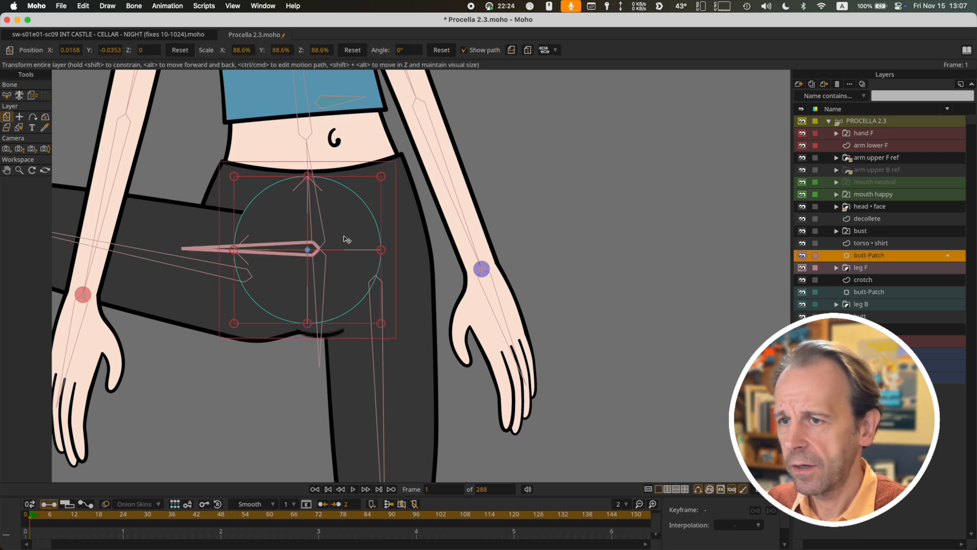
left_click_drag(349, 244, 238, 212)
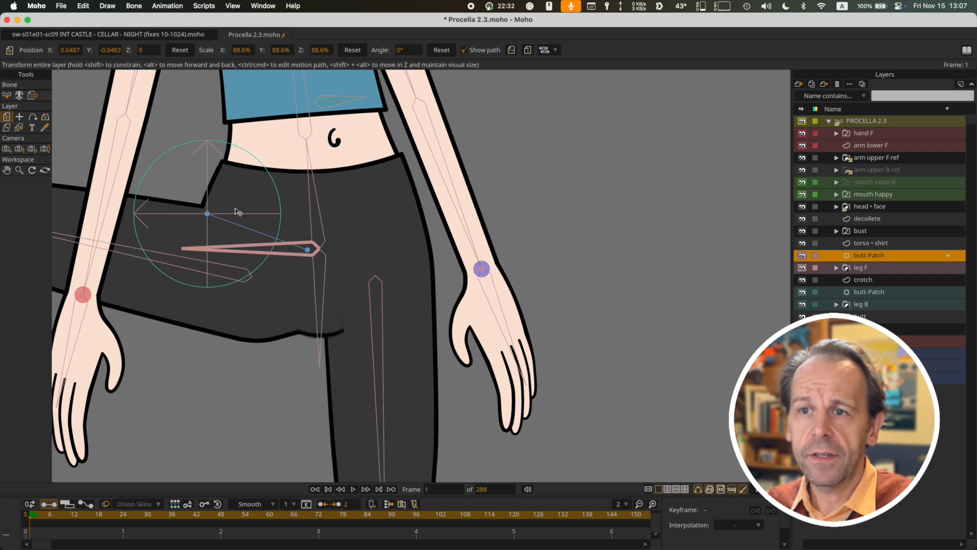
left_click_drag(237, 212, 303, 251)
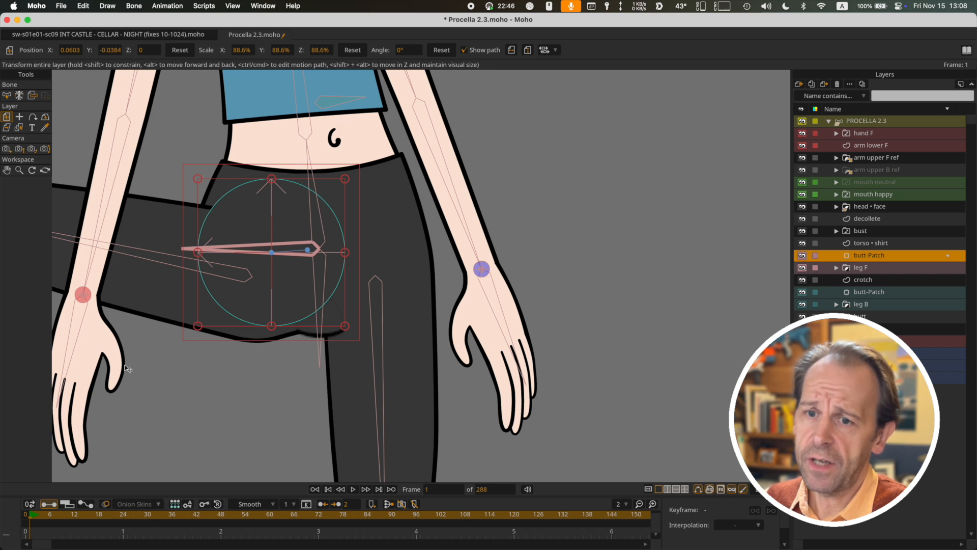
At frame 48, move the butt-Patch layer to X 0.0836, Y -0.0243 to cover the raised leg's hip line
left_click(35, 516)
left_click_drag(34, 516, 190, 520)
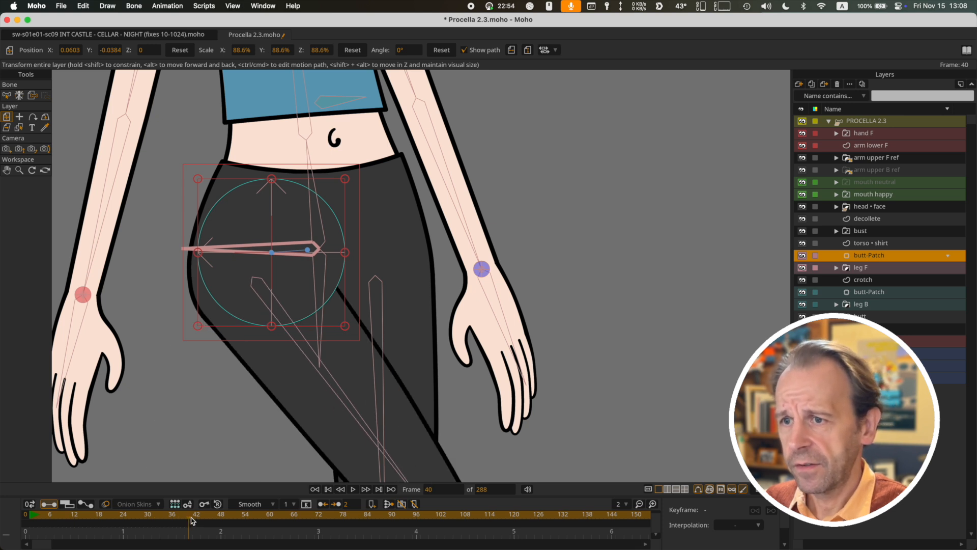
left_click_drag(193, 520, 195, 519)
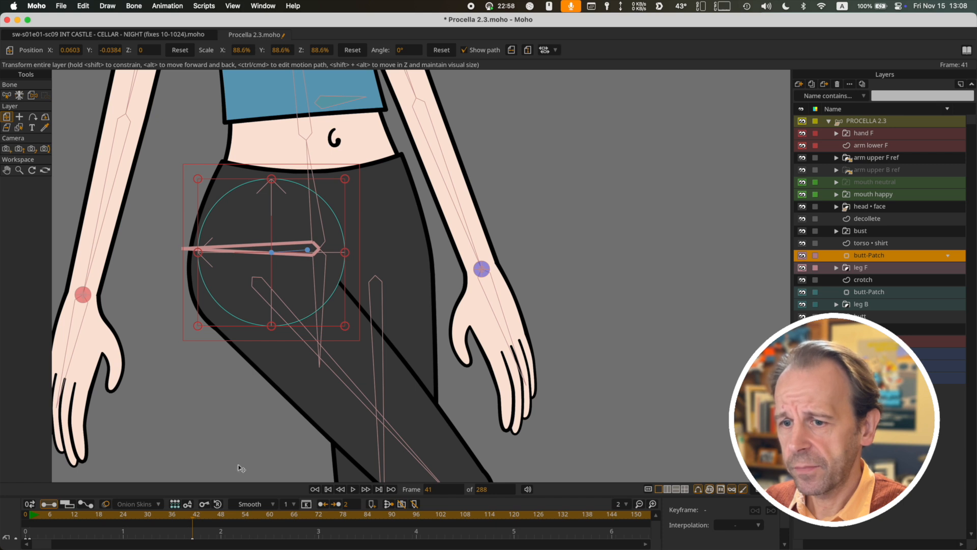
left_click_drag(203, 519, 220, 520)
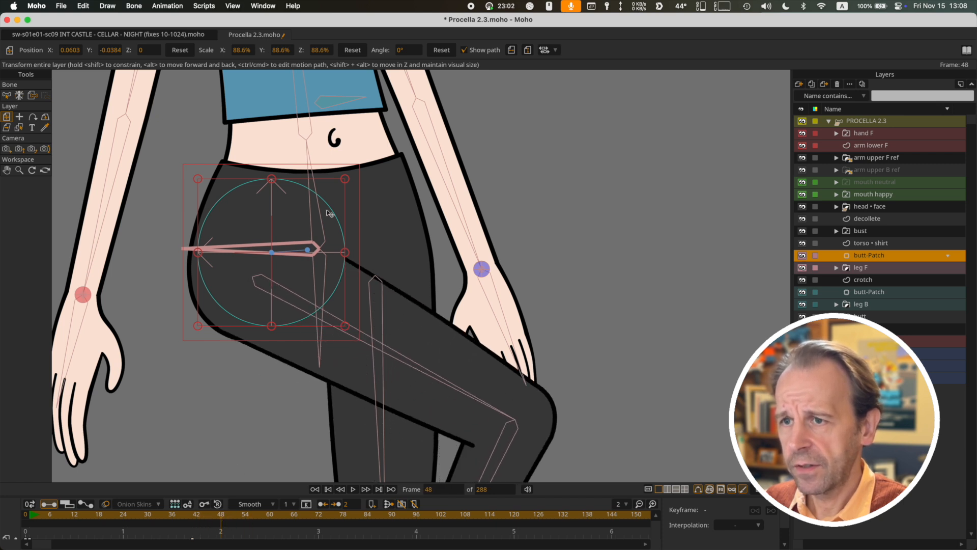
left_click_drag(296, 241, 277, 230)
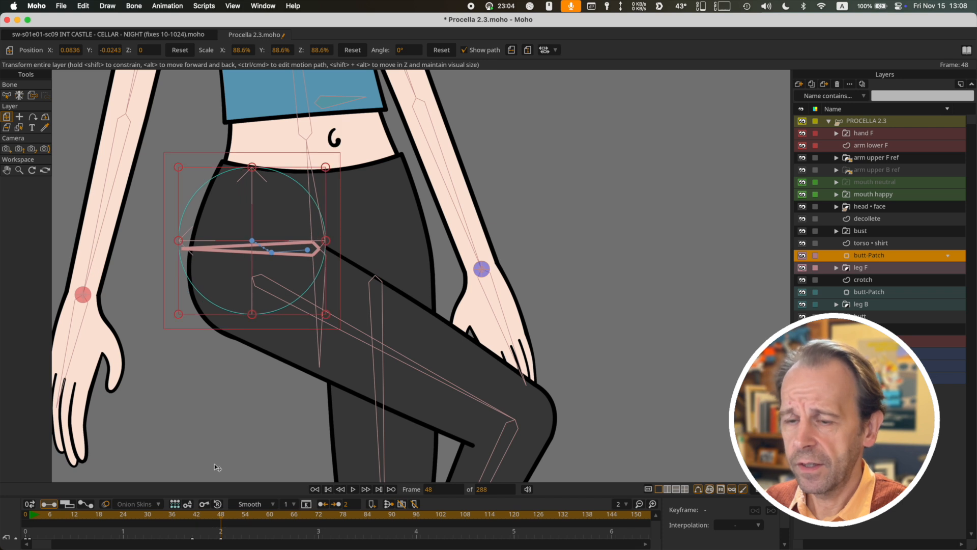
Hide the bones and scrub between frames 0 and 48 to examine how the animated butt-Patch covers the hip joint
scroll(217, 468, "down", 1)
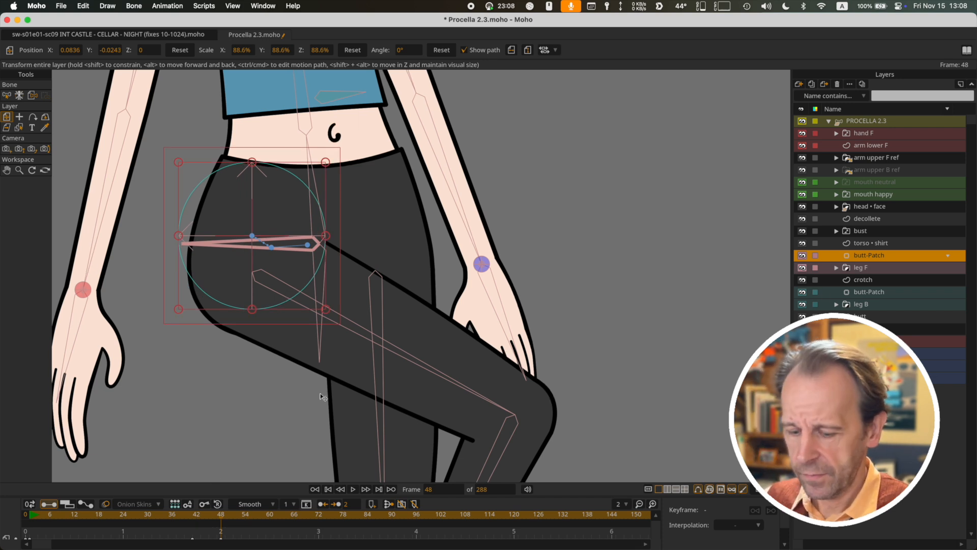
key("ctrl+h")
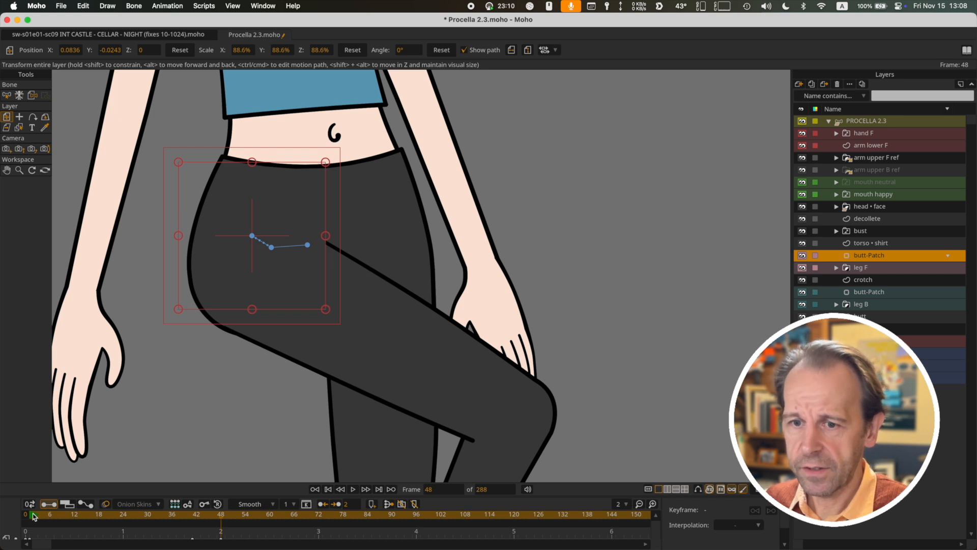
mouse_move(34, 516)
left_mouse_down()
mouse_move(227, 527)
mouse_move(31, 509)
mouse_move(222, 512)
mouse_move(20, 504)
left_mouse_up()
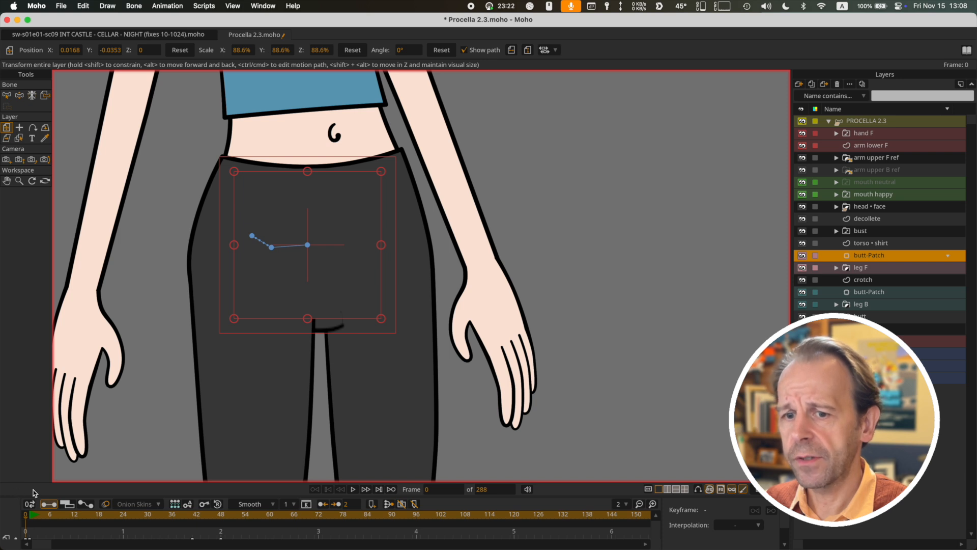
left_click(31, 516)
left_click_drag(32, 517, 223, 517)
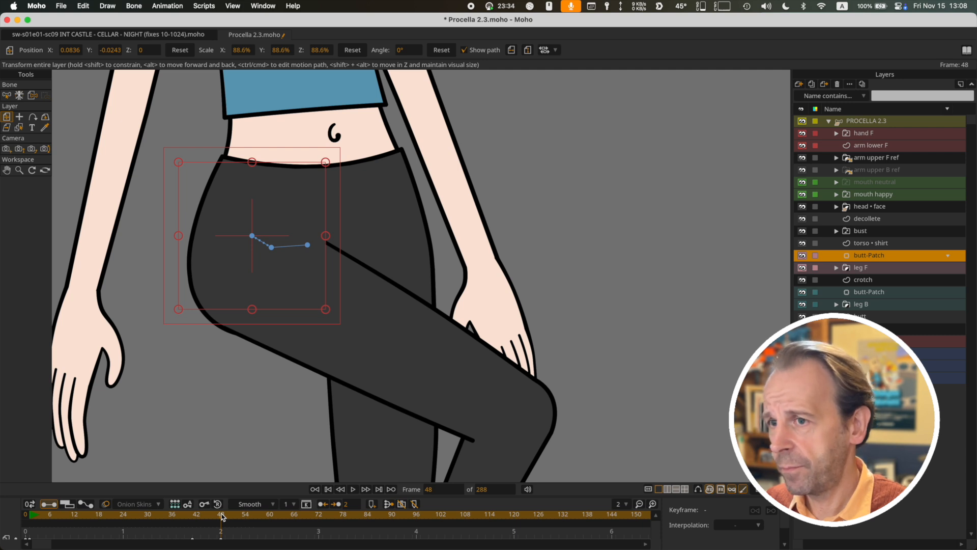
left_click_drag(223, 516, 99, 512)
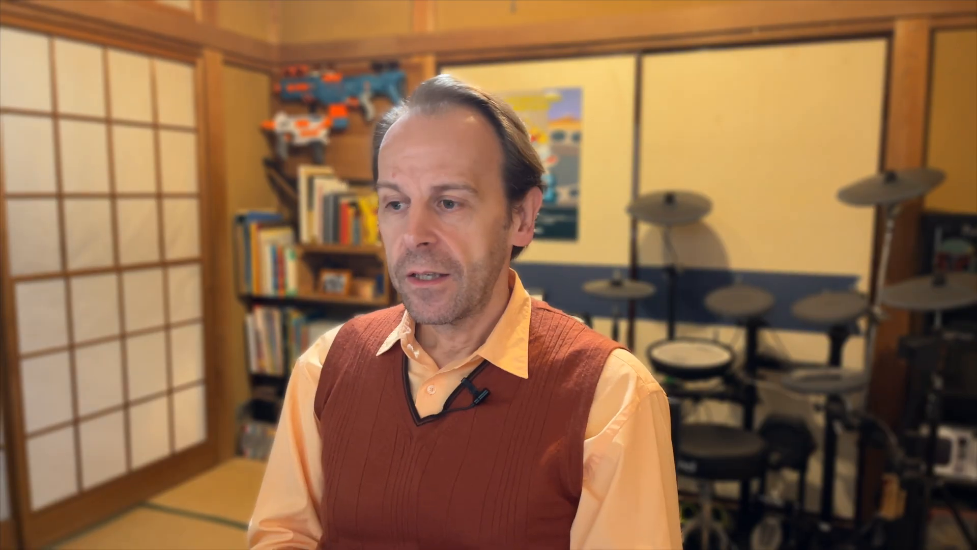